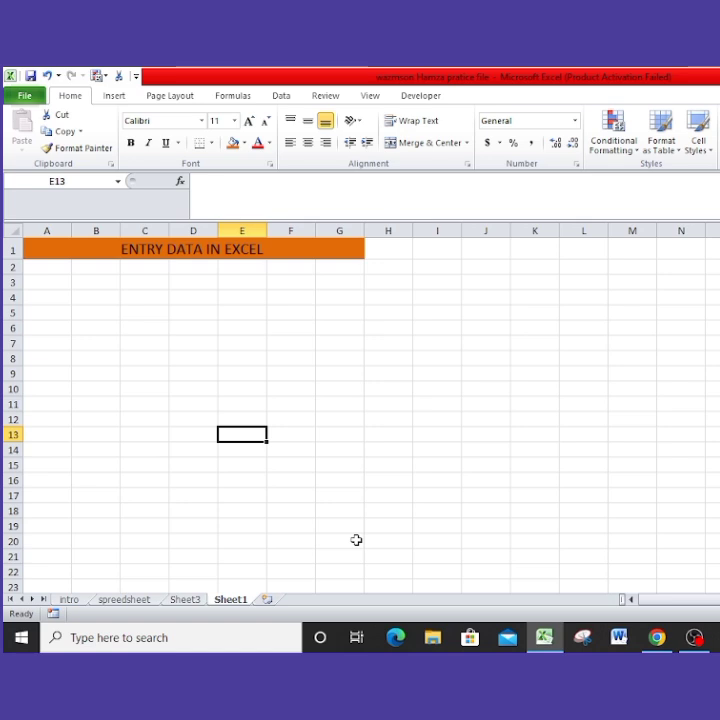
# Highlight column C, row 5 and the cell range C7:H10 in turn to examine the sheet's structure
pyautogui.click(193, 340)
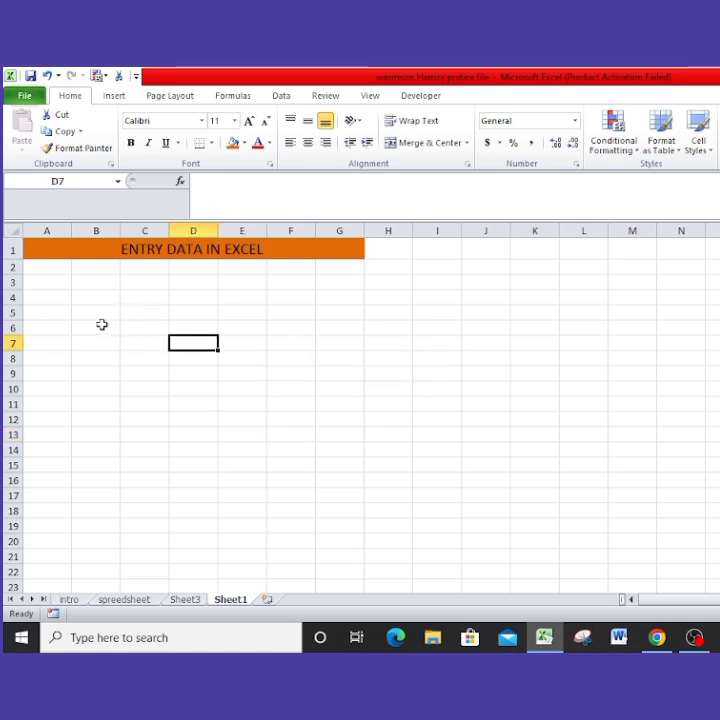
pyautogui.click(138, 228)
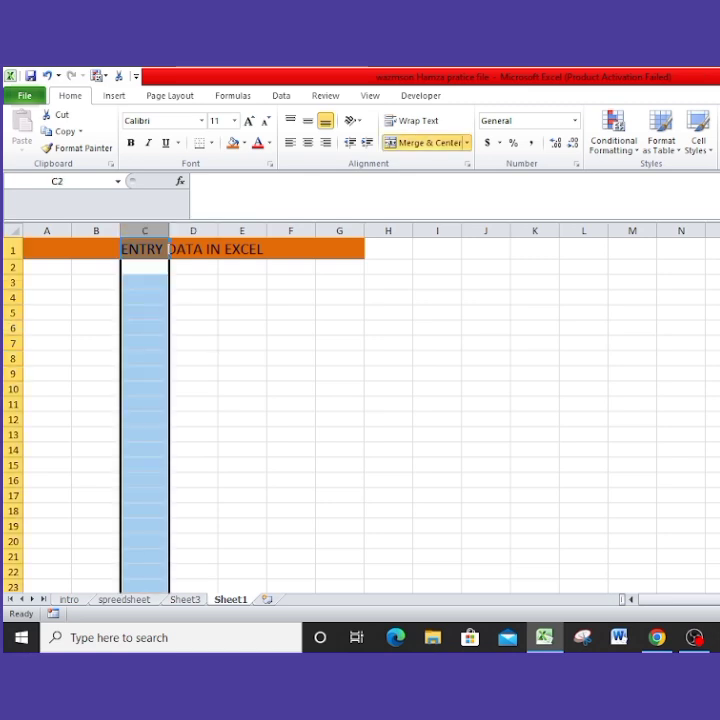
pyautogui.click(14, 317)
pyautogui.click(9, 313)
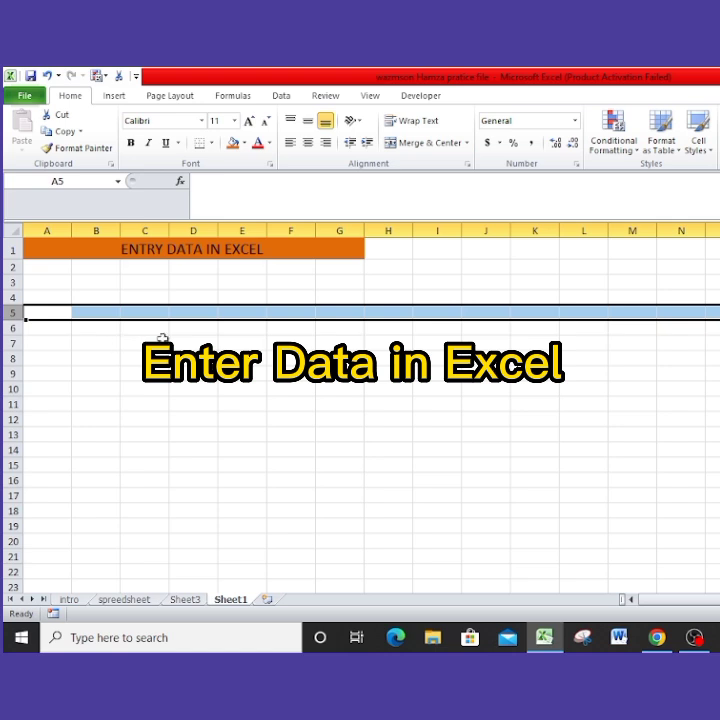
pyautogui.moveTo(162, 341); pyautogui.dragTo(399, 386)
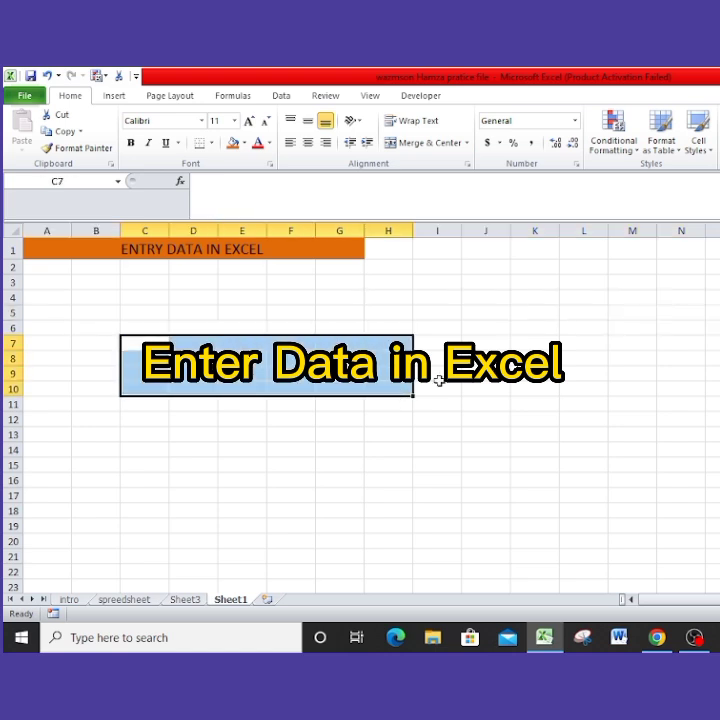
pyautogui.click(135, 284)
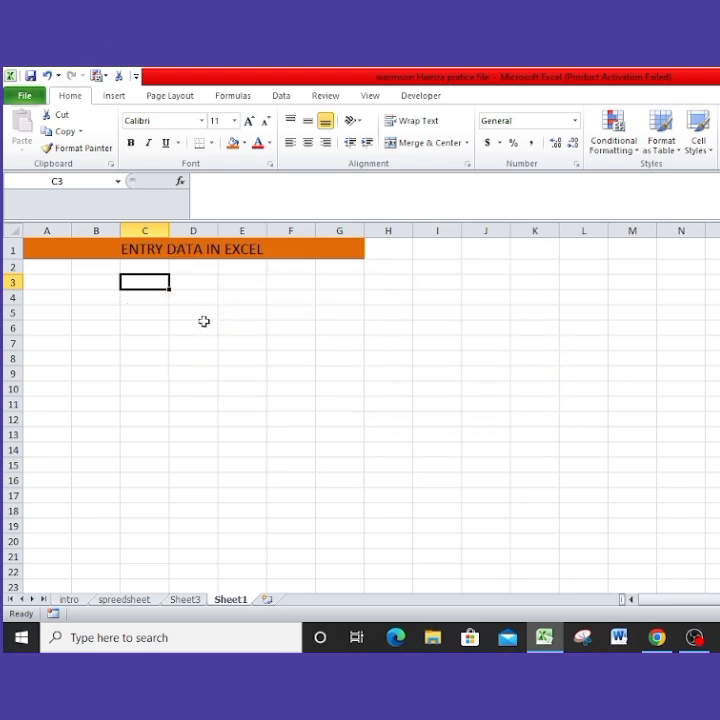
pyautogui.click(203, 322)
pyautogui.click(76, 291)
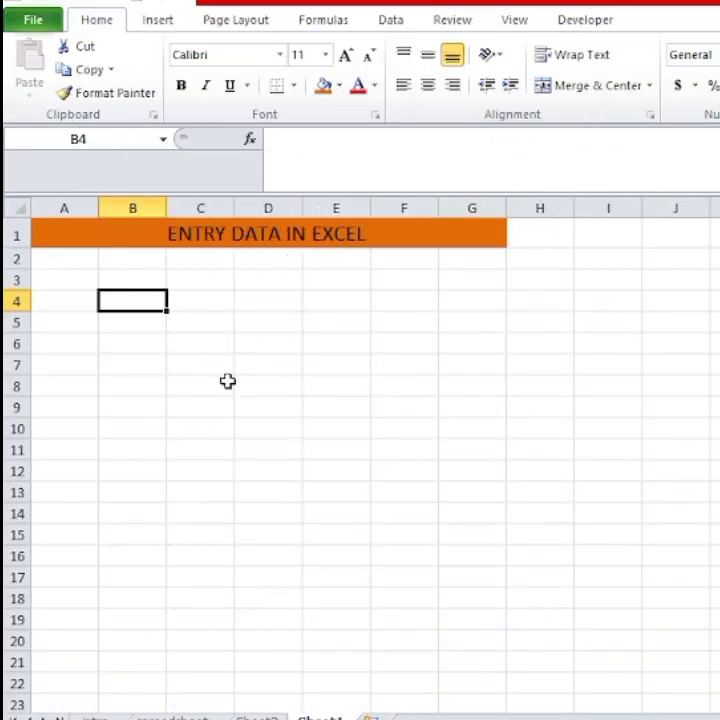
# Select cell A3 and check its cell reference
pyautogui.click(68, 280)
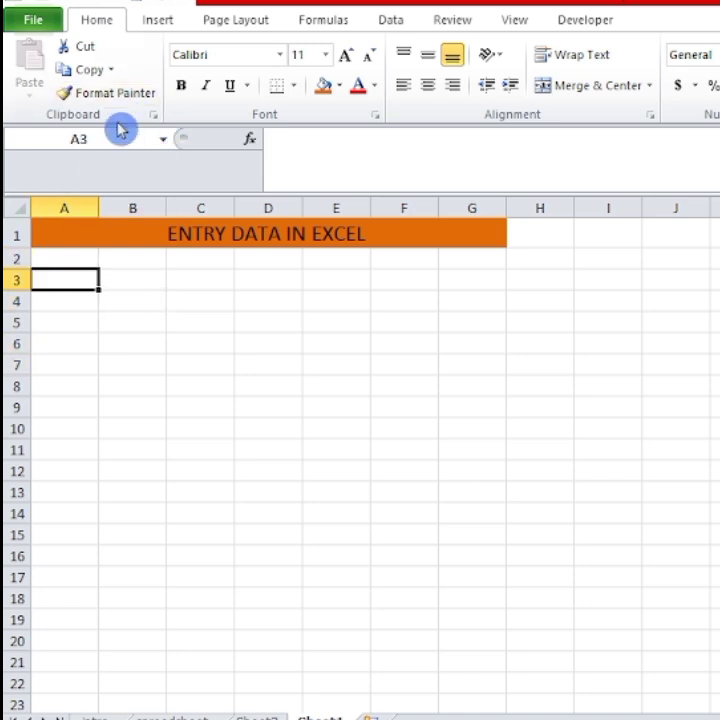
pyautogui.click(53, 139)
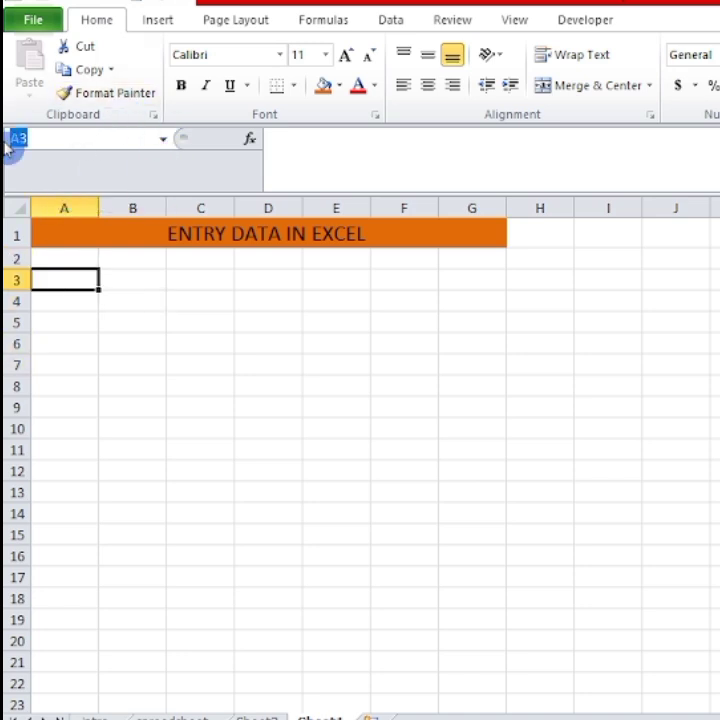
pyautogui.click(104, 372)
# Enter the headings PRODUCT, QTY and PRICE in cells A3, B3 and C3
pyautogui.click(71, 278)
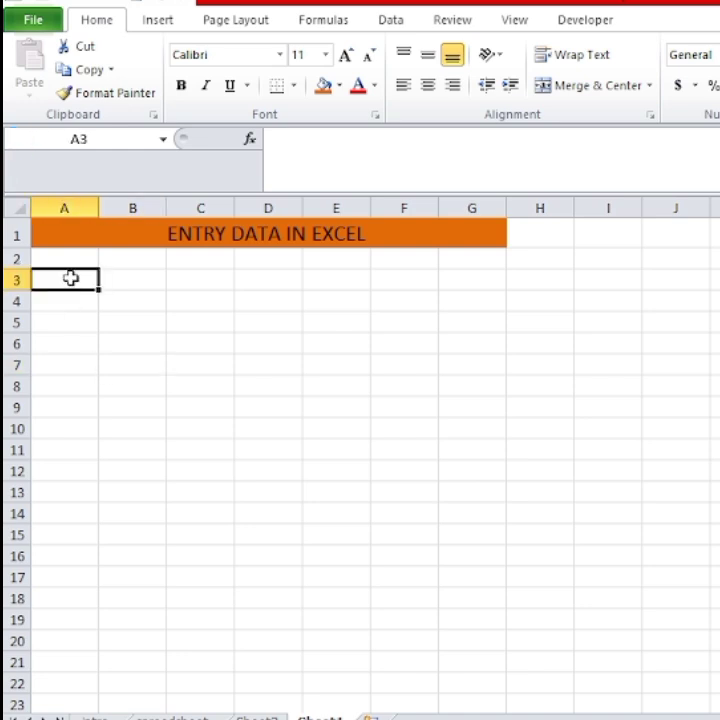
pyautogui.write('PRODUCT')
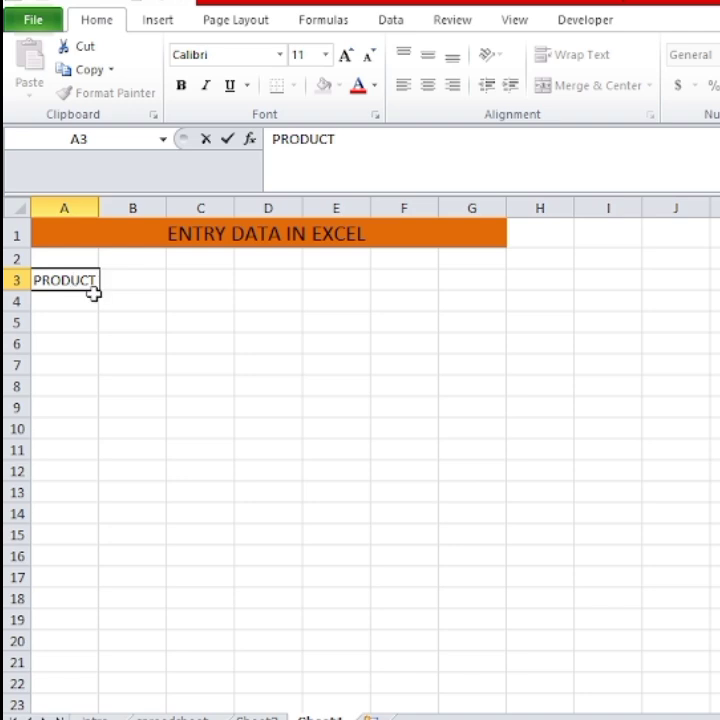
pyautogui.press('Tab')
pyautogui.write('QTY')
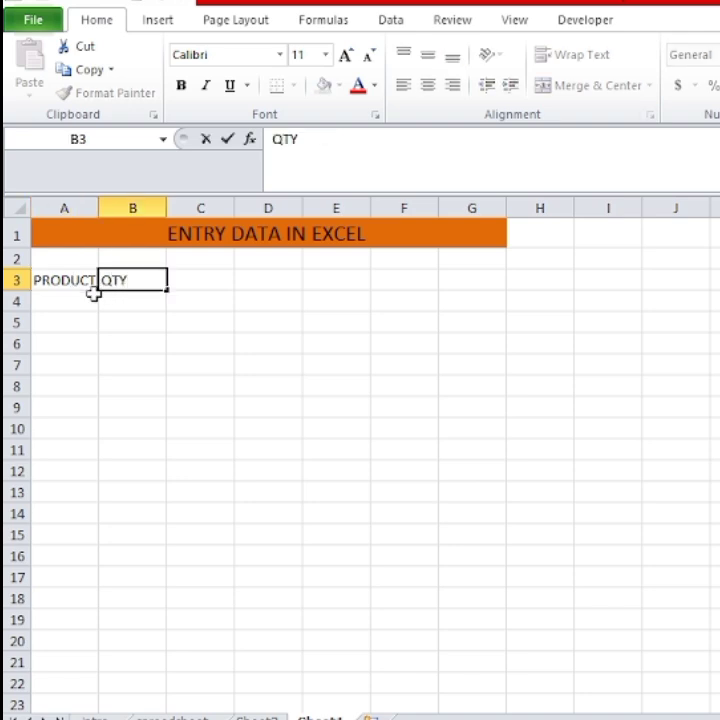
pyautogui.press('Tab')
pyautogui.write('PRICE')
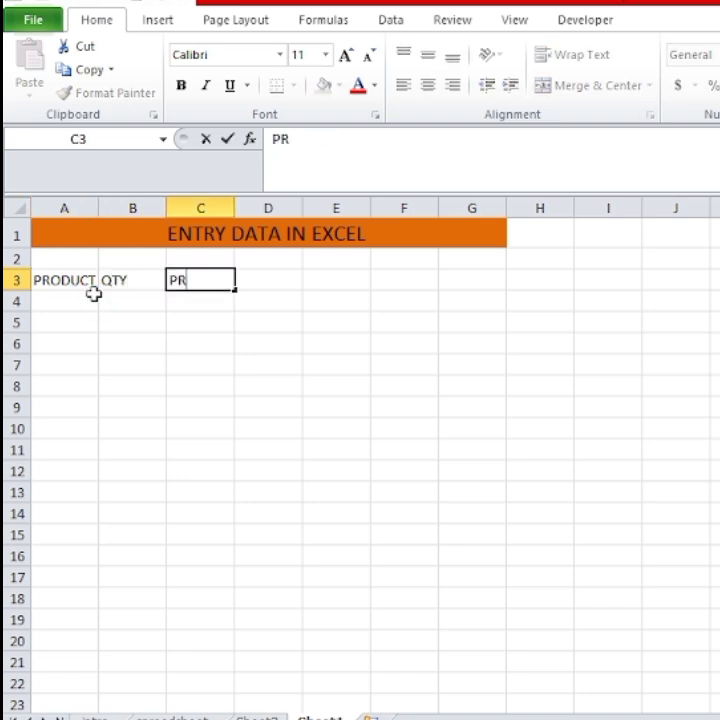
pyautogui.click(80, 365)
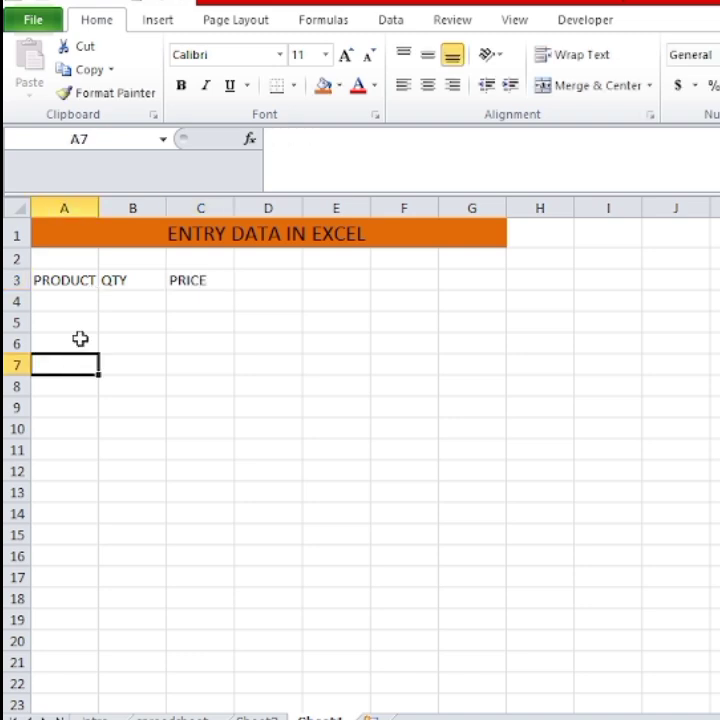
# Enter the text ENTRY DATA IN EXCEL in cell A5
pyautogui.click(79, 323)
pyautogui.write('ENTRY')
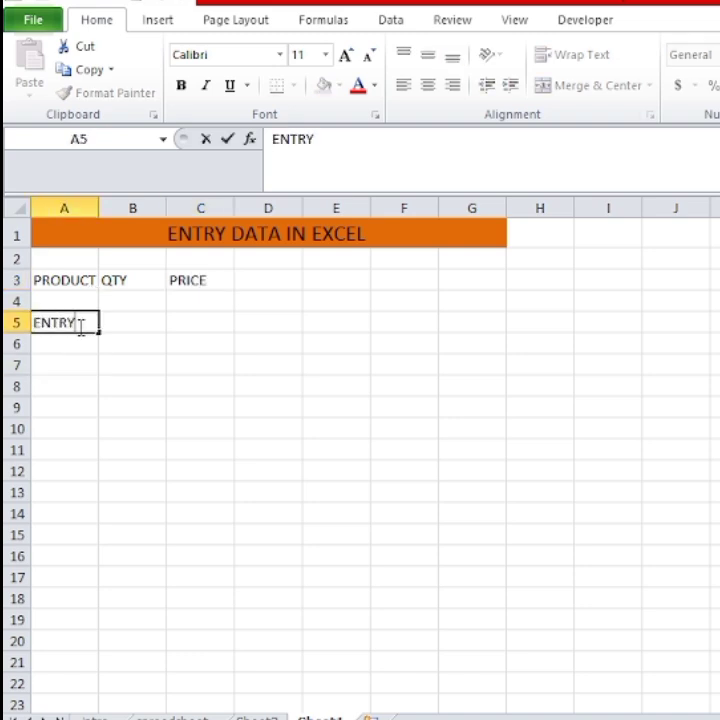
pyautogui.write(' DATA IN EXCEL')
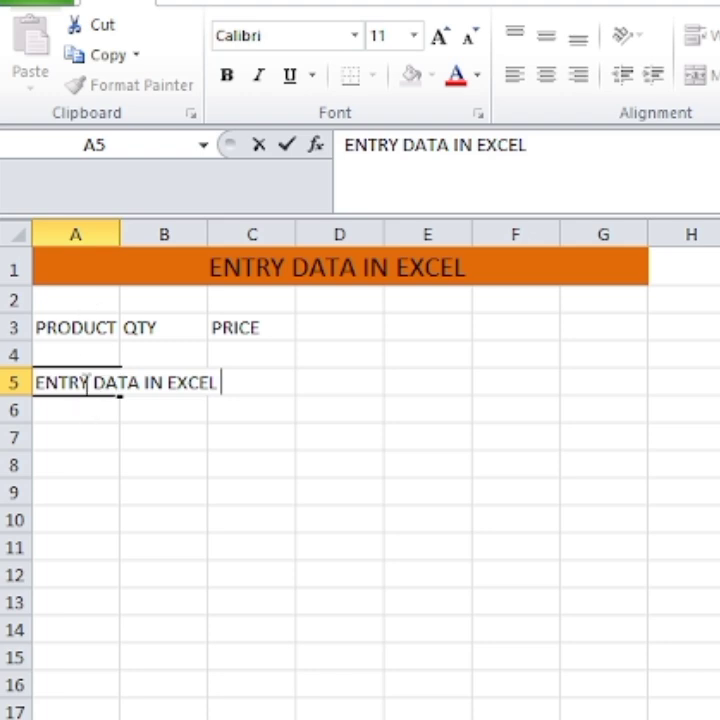
pyautogui.click(87, 408)
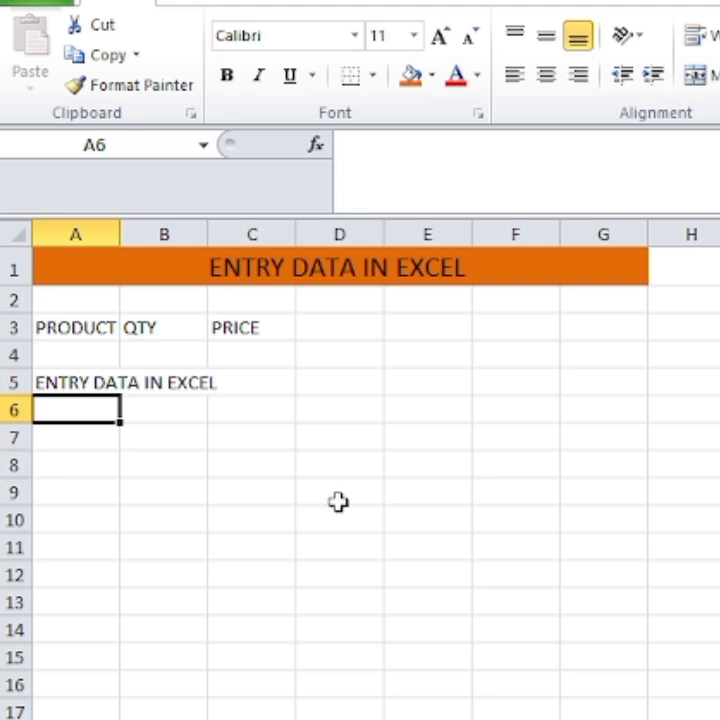
# Compare the stored contents of cells A5 and B5 to examine which one holds the overflowing text
pyautogui.click(375, 512)
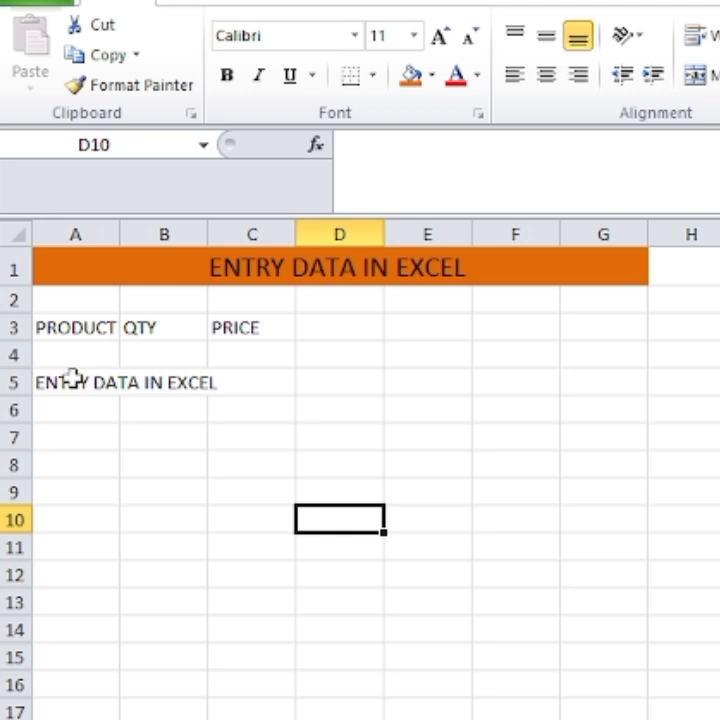
pyautogui.click(155, 383)
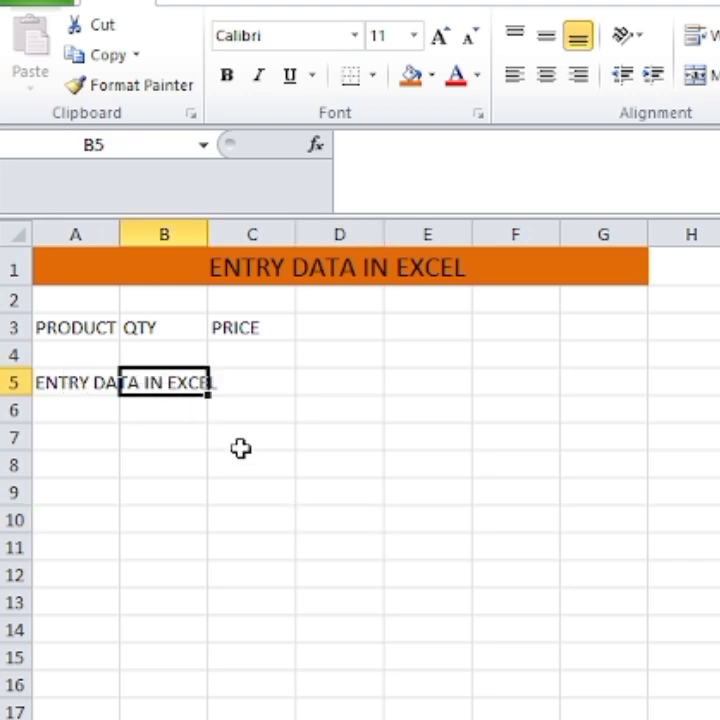
pyautogui.click(436, 155)
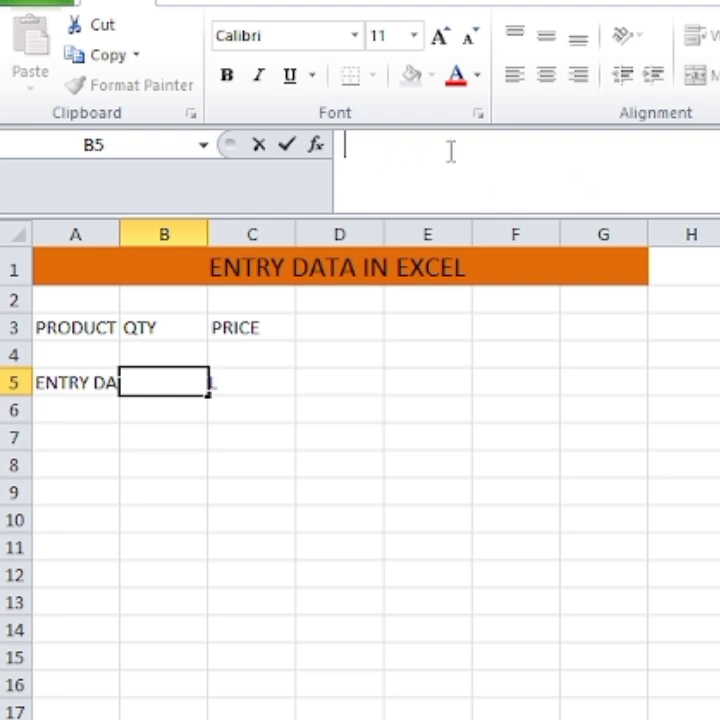
pyautogui.click(90, 383)
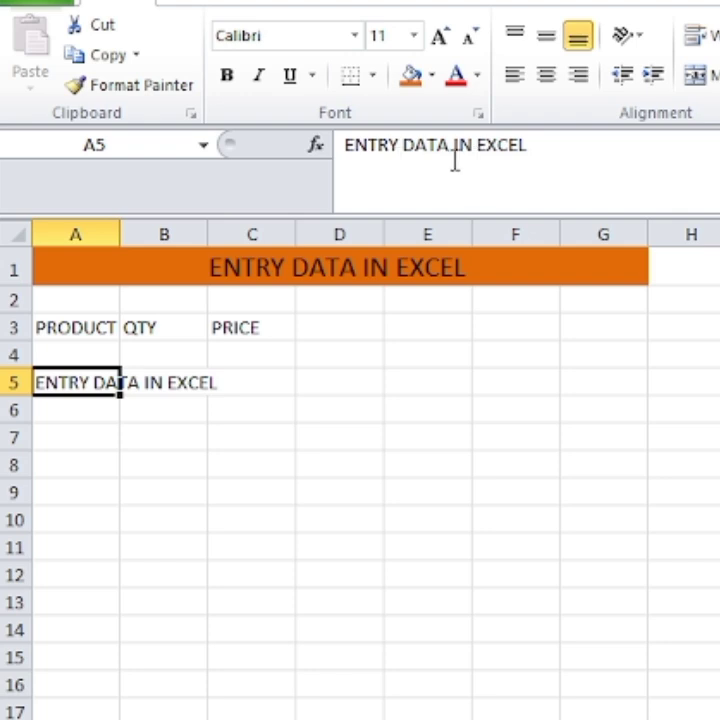
pyautogui.moveTo(344, 145); pyautogui.dragTo(519, 150)
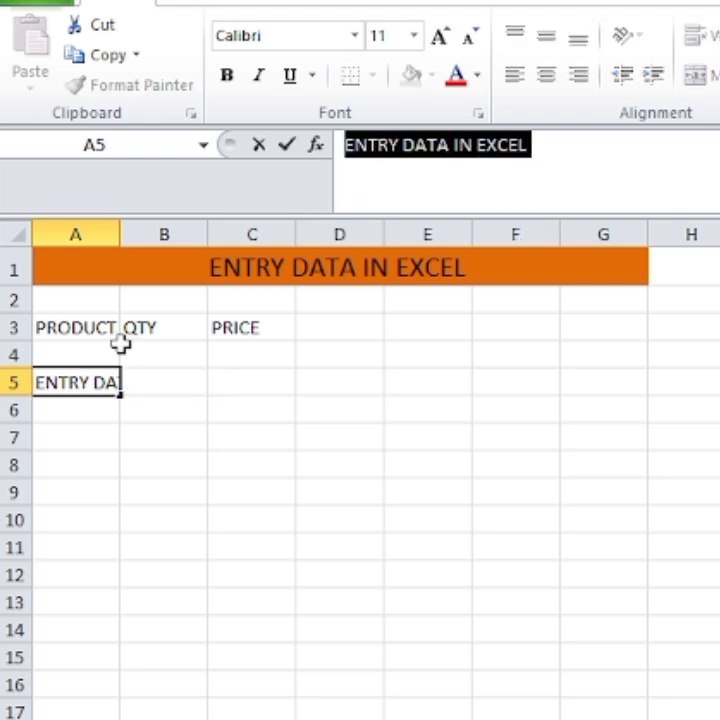
pyautogui.click(124, 436)
pyautogui.click(62, 382)
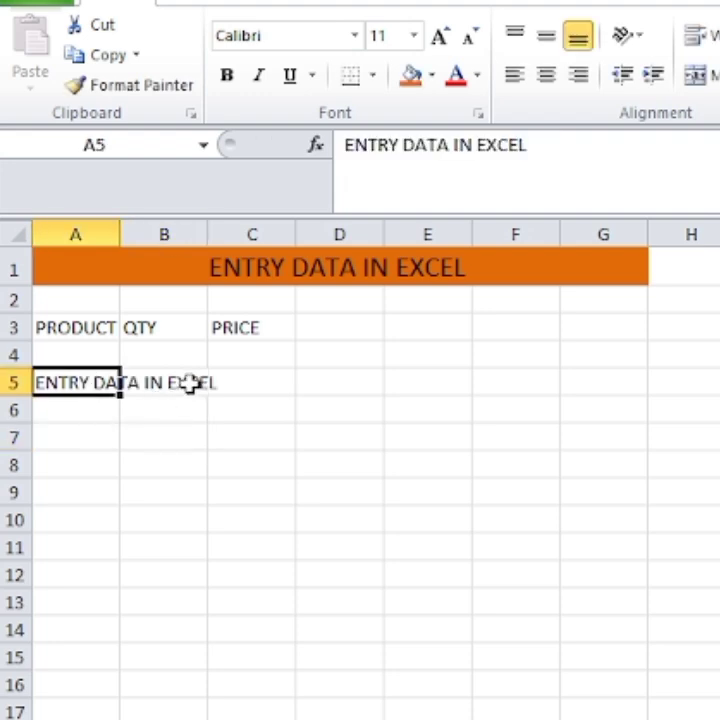
pyautogui.click(190, 383)
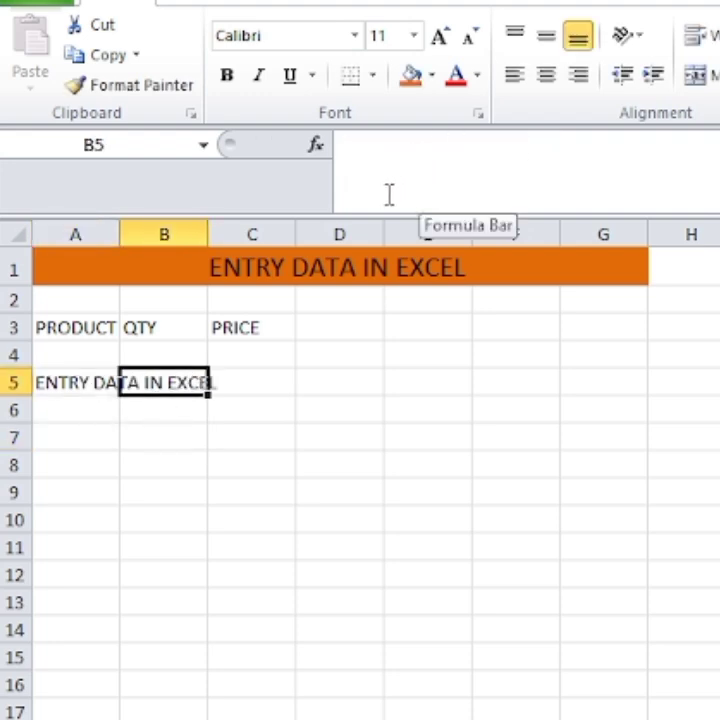
pyautogui.click(103, 382)
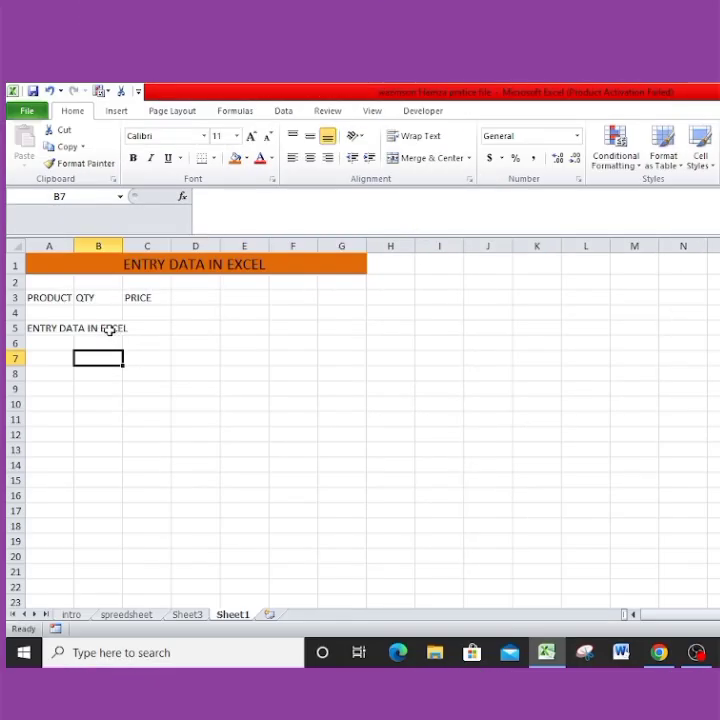
pyautogui.click(112, 328)
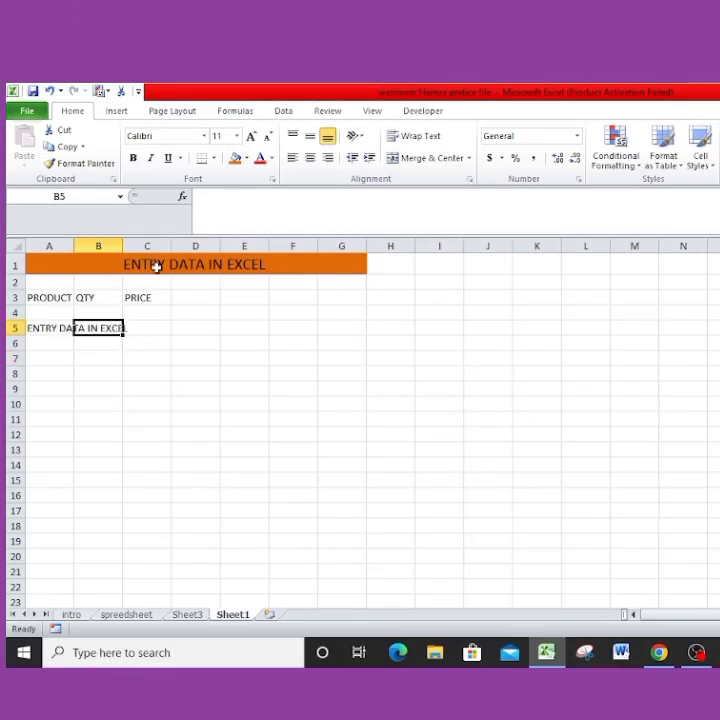
pyautogui.click(55, 328)
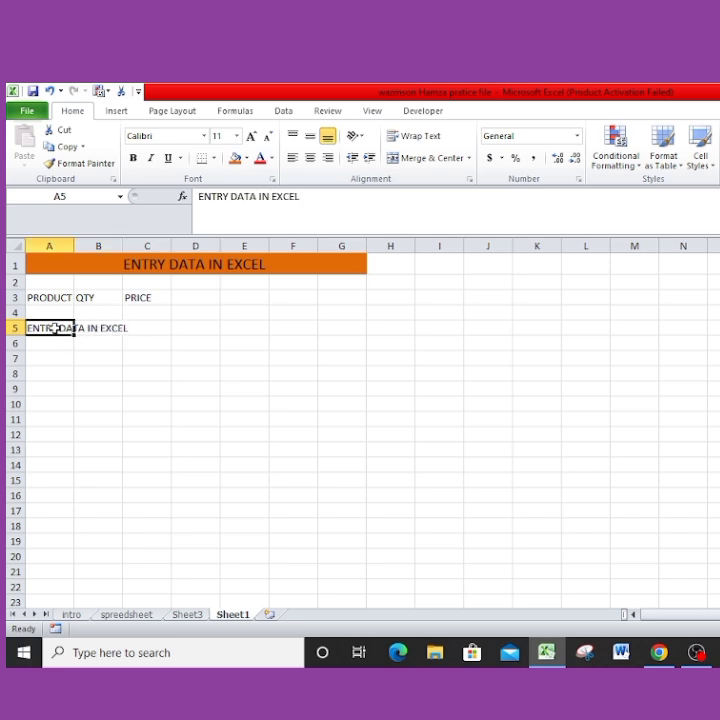
# Enter the long sample text HHVWGFFTEDFRJYHURF in cell A7
pyautogui.click(105, 373)
pyautogui.click(70, 360)
pyautogui.write('HHVWGFF')
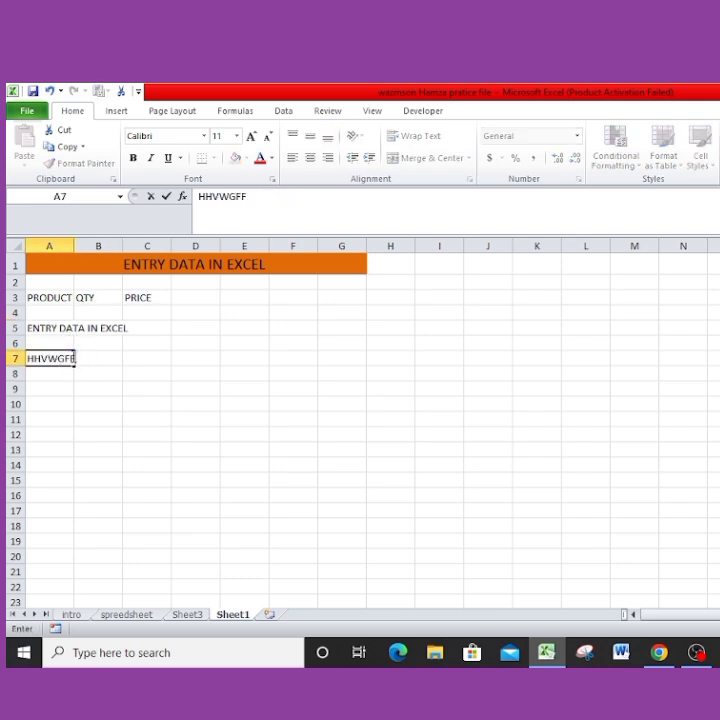
pyautogui.write('TEDFRJYHURF')
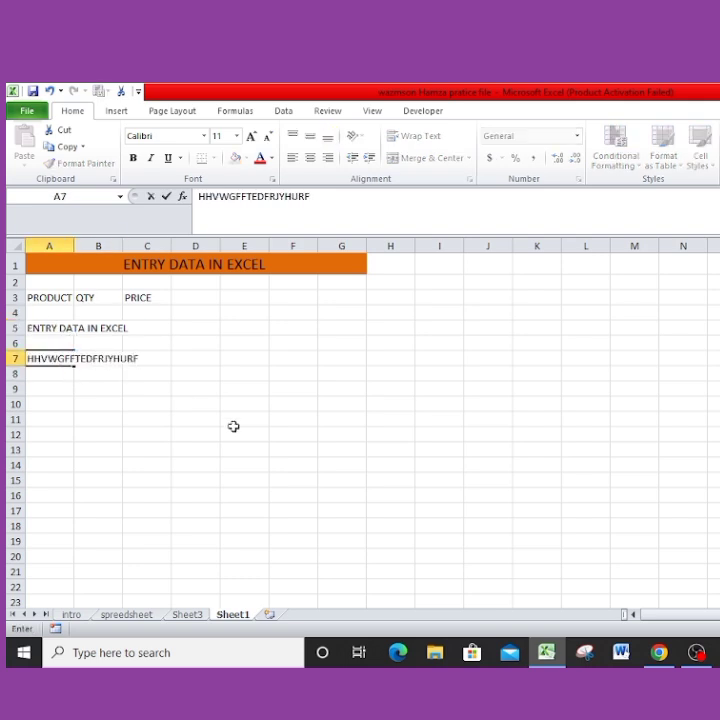
pyautogui.click(161, 422)
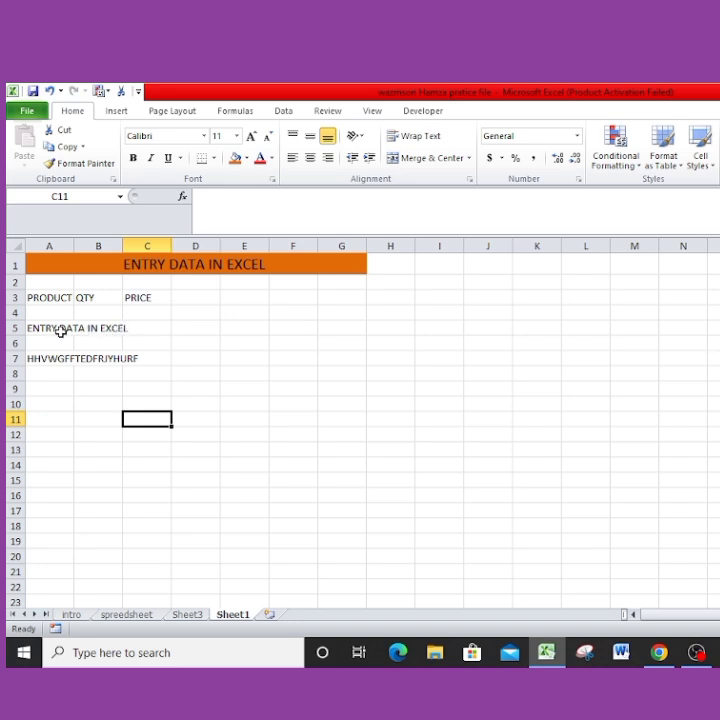
# Widen column A until the long texts in A5 and A7 fit inside it
pyautogui.click(65, 327)
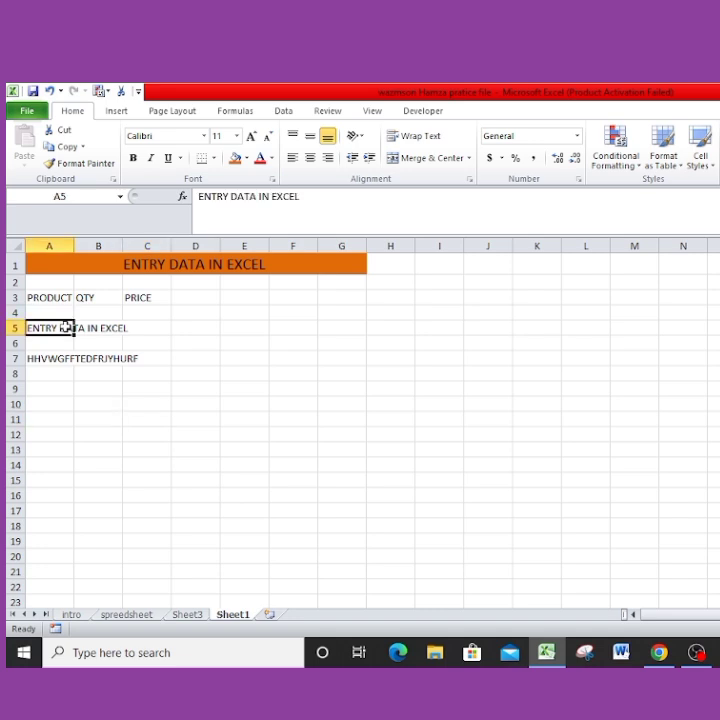
pyautogui.click(236, 465)
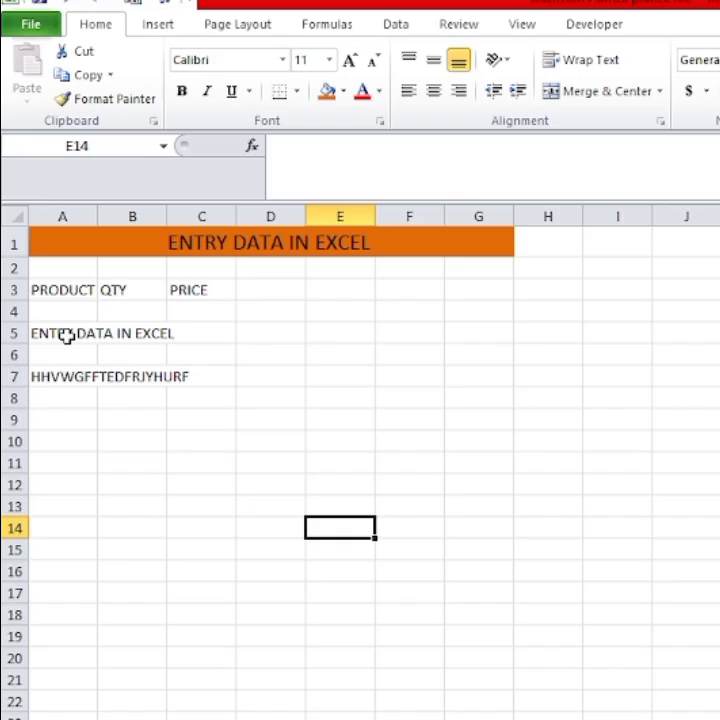
pyautogui.click(48, 330)
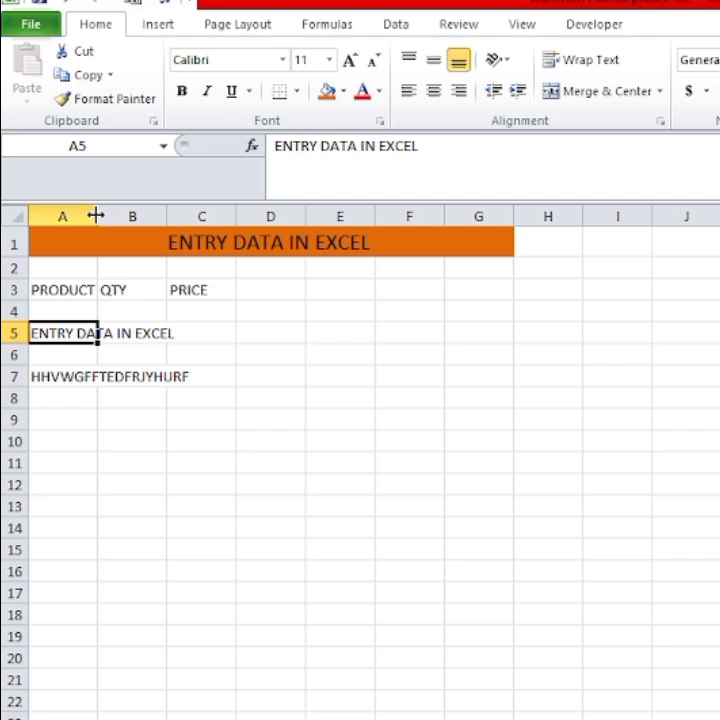
pyautogui.moveTo(96, 215); pyautogui.dragTo(224, 215)
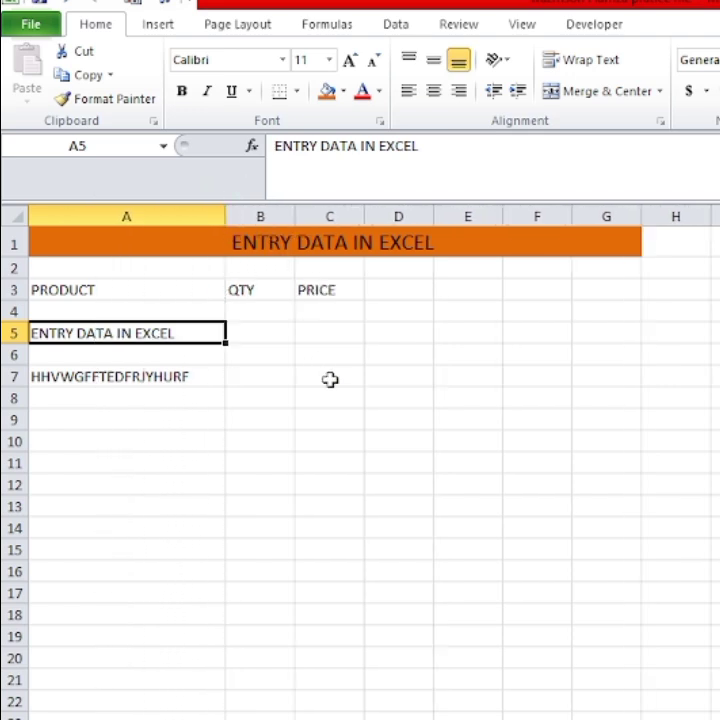
# Inspect cell A5 and the neighbouring cell B5 with column A widened
pyautogui.click(318, 440)
pyautogui.click(148, 333)
pyautogui.click(286, 425)
pyautogui.click(148, 331)
pyautogui.click(281, 334)
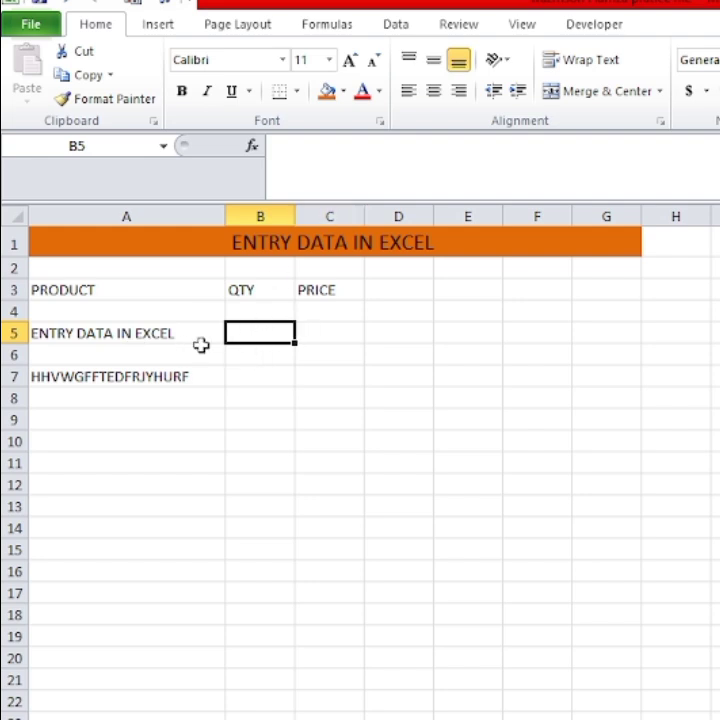
# Undo the widening of column A
pyautogui.hotkey('ctrl', 'z')
pyautogui.click(213, 420)
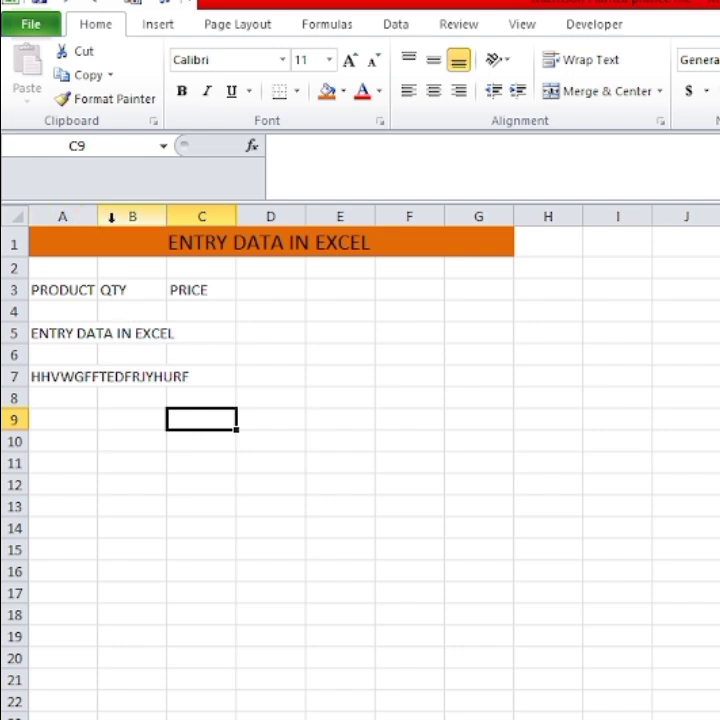
# Auto-fit the width of column A to its longest text
pyautogui.moveTo(101, 217)
pyautogui.mouseDown()
pyautogui.moveTo(180, 257)
pyautogui.moveTo(132, 238)
pyautogui.moveTo(101, 240)
pyautogui.mouseUp()
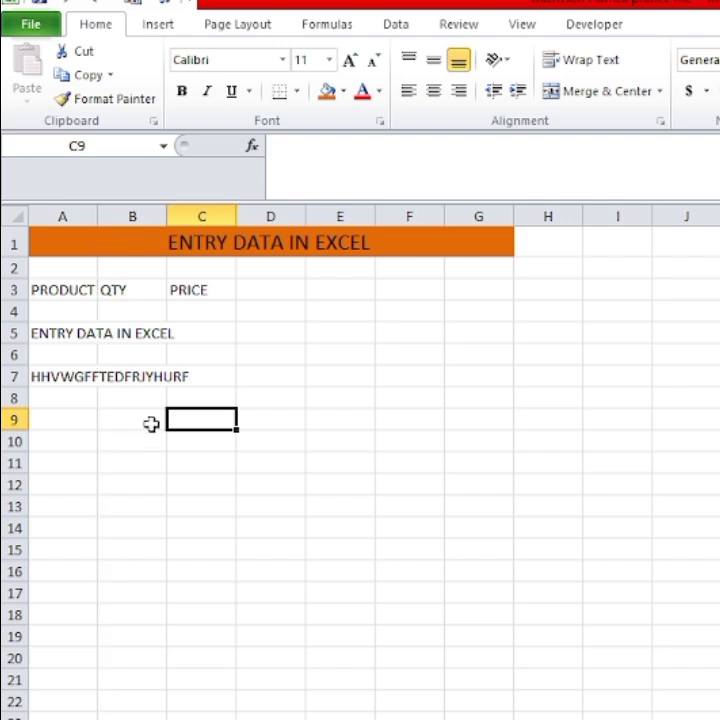
pyautogui.click(205, 484)
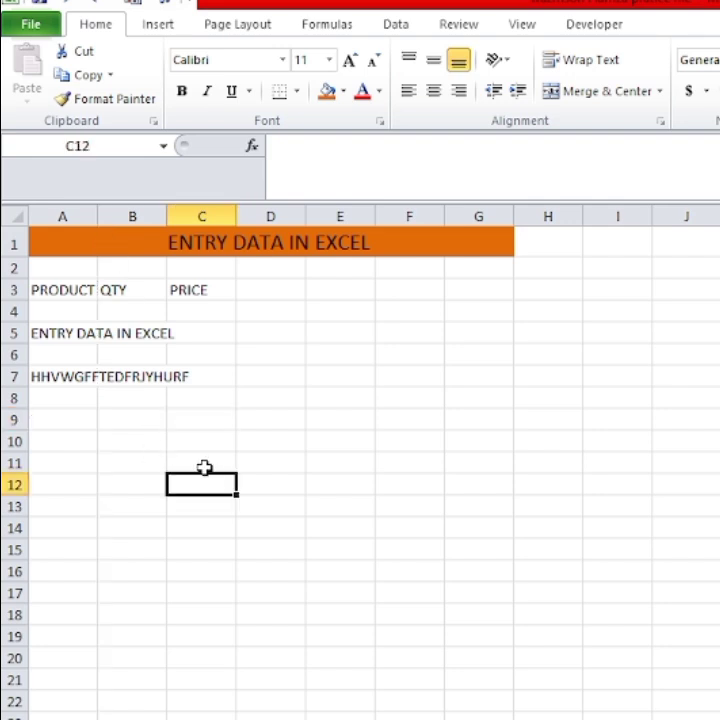
pyautogui.doubleClick(98, 214)
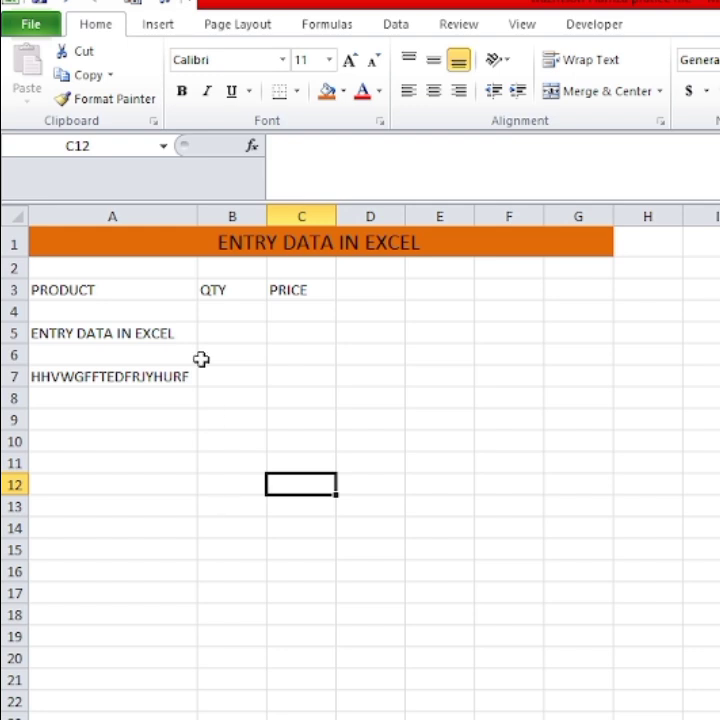
# Try a wider and a narrower width for column A, and auto-fit it to its longest text again
pyautogui.moveTo(196, 216); pyautogui.dragTo(229, 294)
pyautogui.moveTo(228, 220); pyautogui.dragTo(122, 238)
pyautogui.doubleClick(122, 222)
pyautogui.click(147, 421)
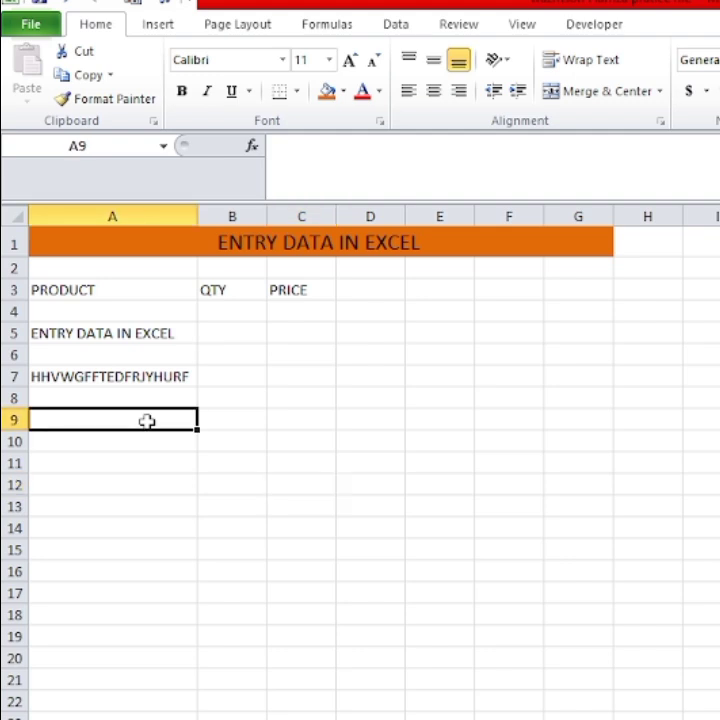
pyautogui.click(232, 376)
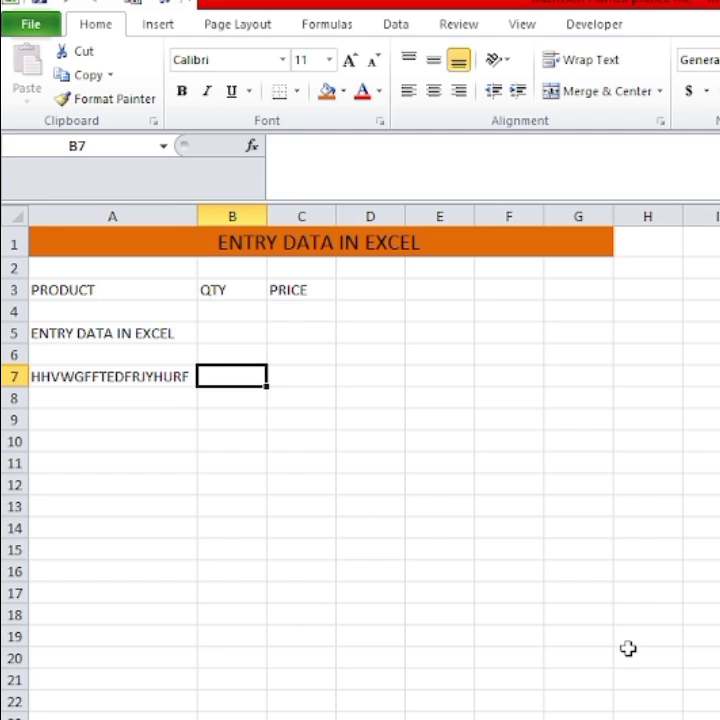
# Clear the sample texts from cells A5 and A7
pyautogui.click(67, 338)
pyautogui.press('Delete')
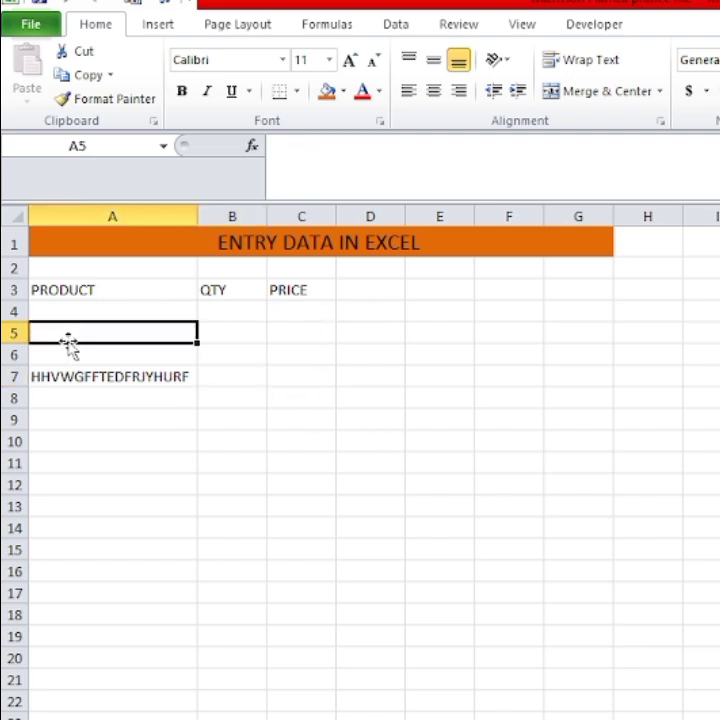
pyautogui.click(85, 376)
pyautogui.press('Delete')
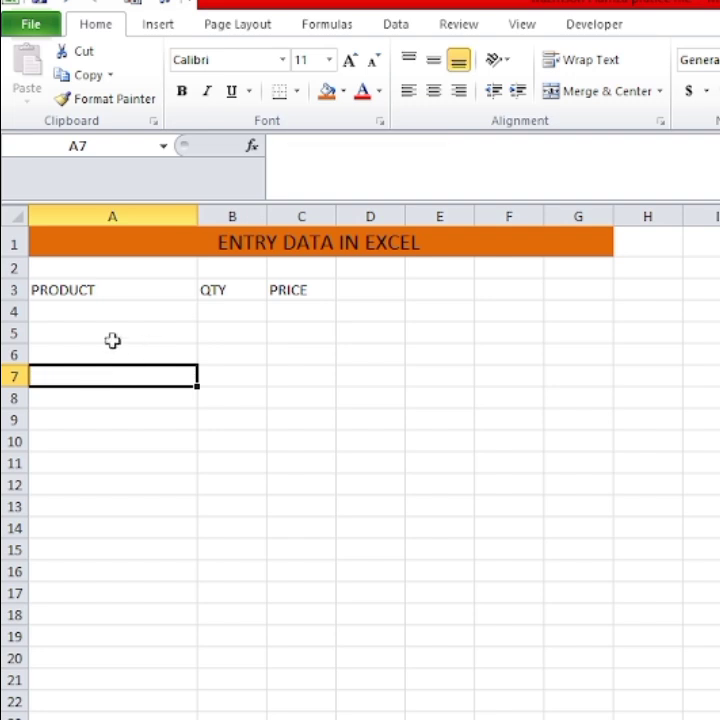
# Enter the product names MANGO, TIN and MILK in cells A4 to A6 under the PRODUCT heading
pyautogui.click(112, 340)
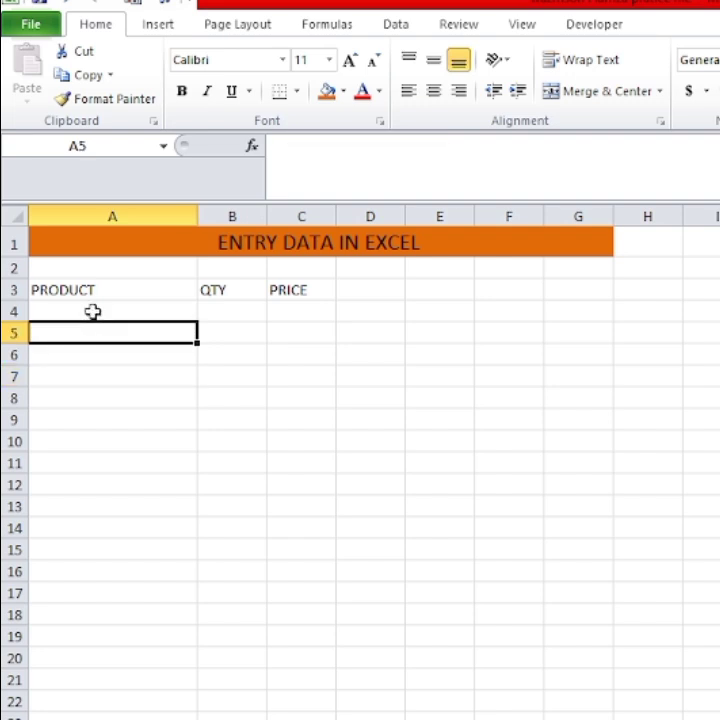
pyautogui.click(100, 330)
pyautogui.click(104, 308)
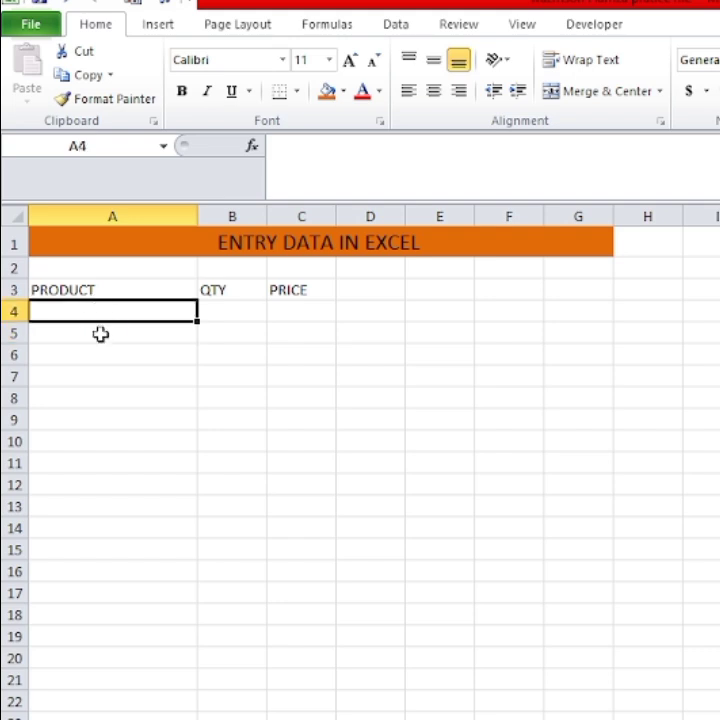
pyautogui.write('MAN')
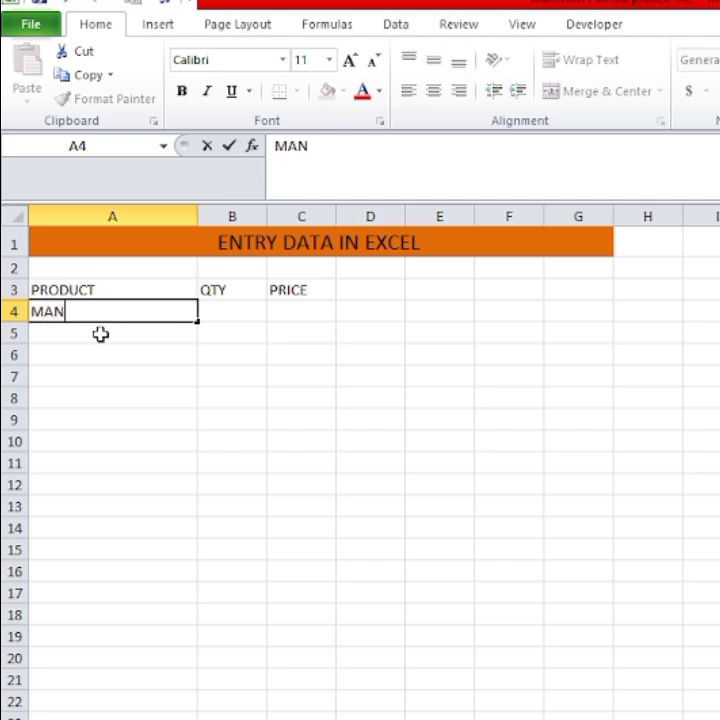
pyautogui.write('GIO')
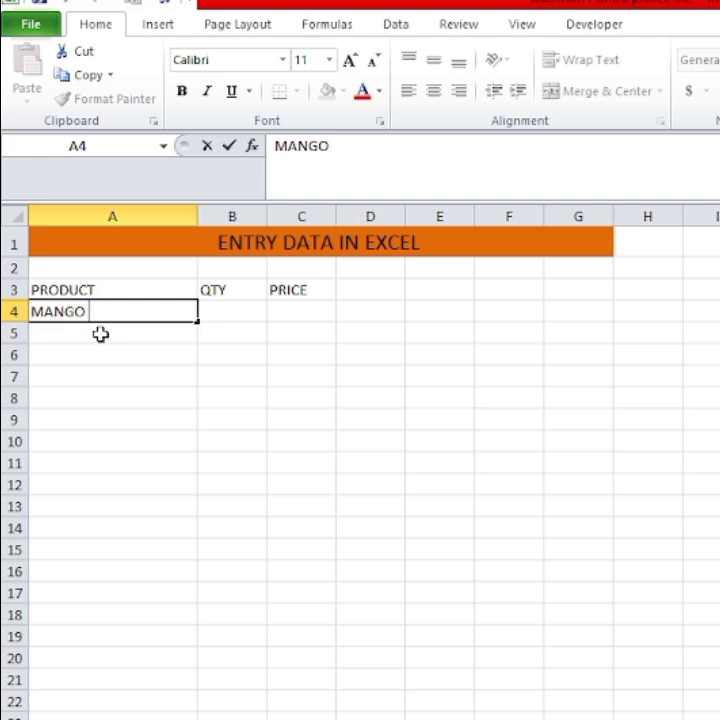
pyautogui.press('Return')
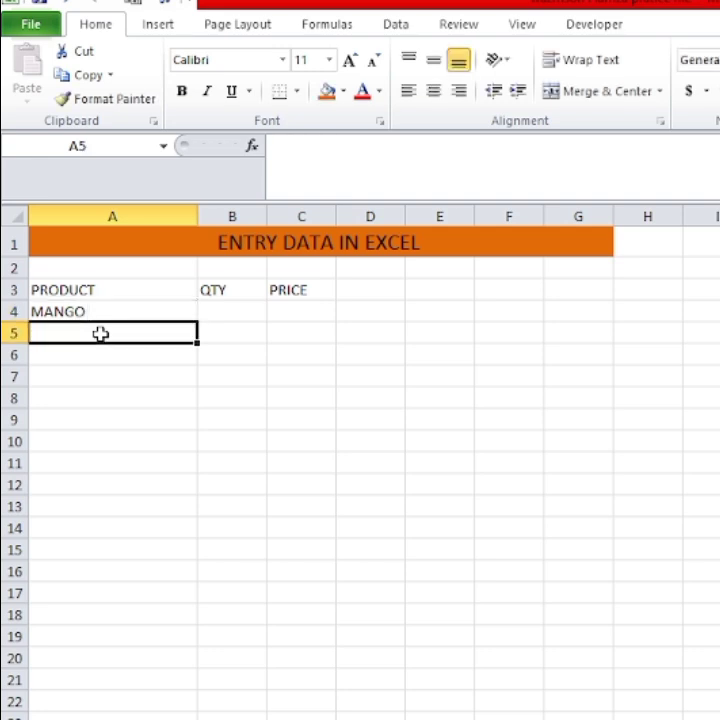
pyautogui.write('TIN')
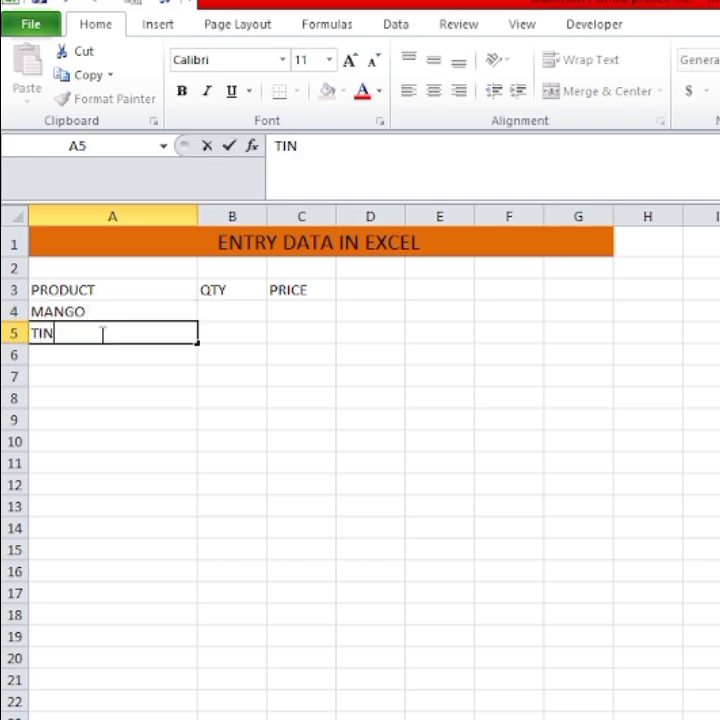
pyautogui.press('Return')
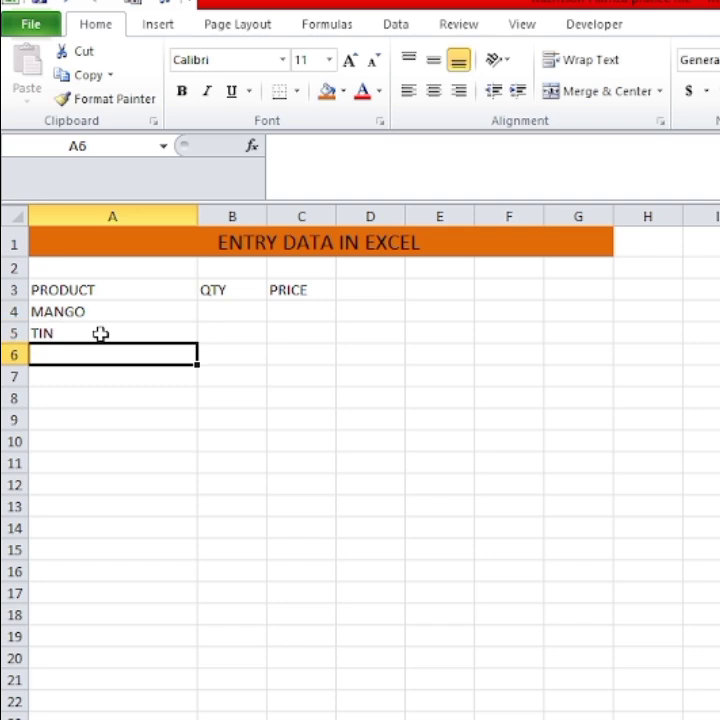
pyautogui.write('MILK')
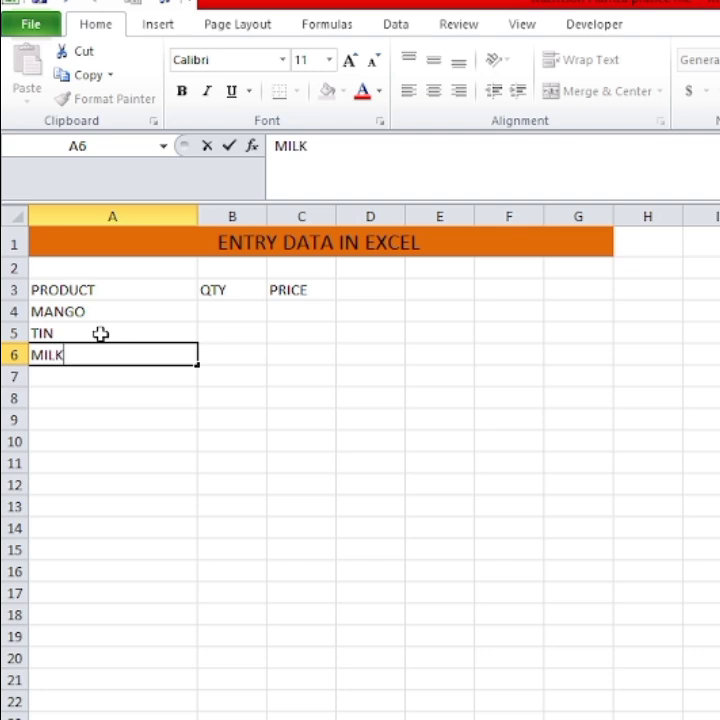
pyautogui.press('Return')
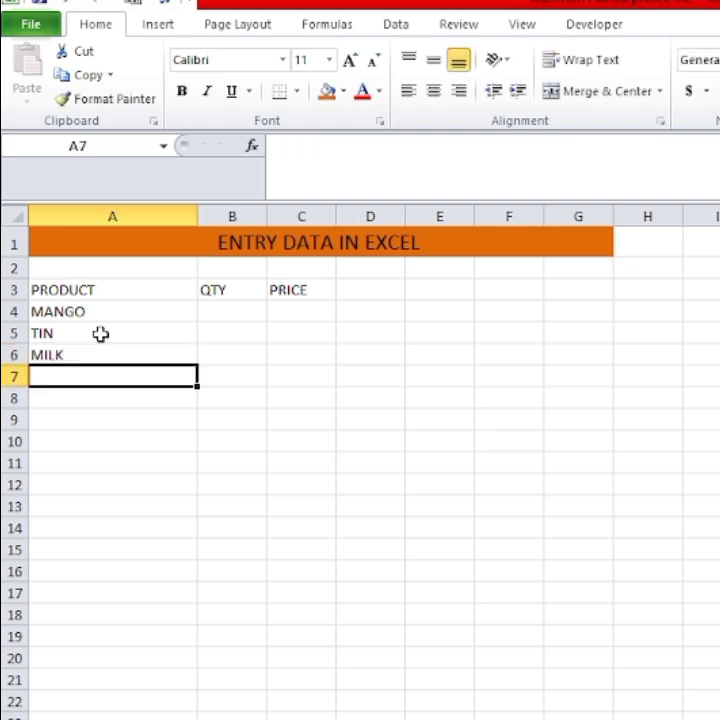
# Make the PRODUCT heading in cell A3 bold
pyautogui.click(101, 400)
pyautogui.click(107, 375)
pyautogui.click(112, 292)
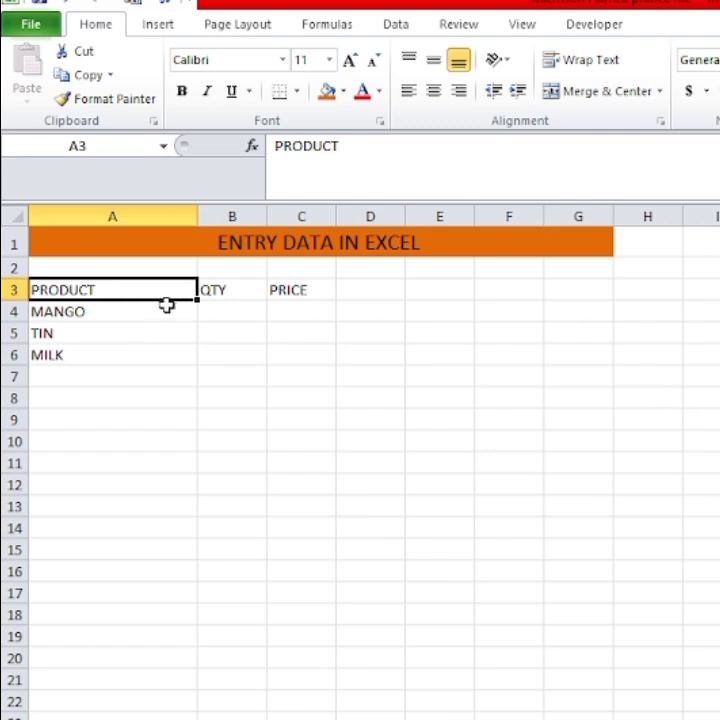
pyautogui.click(184, 95)
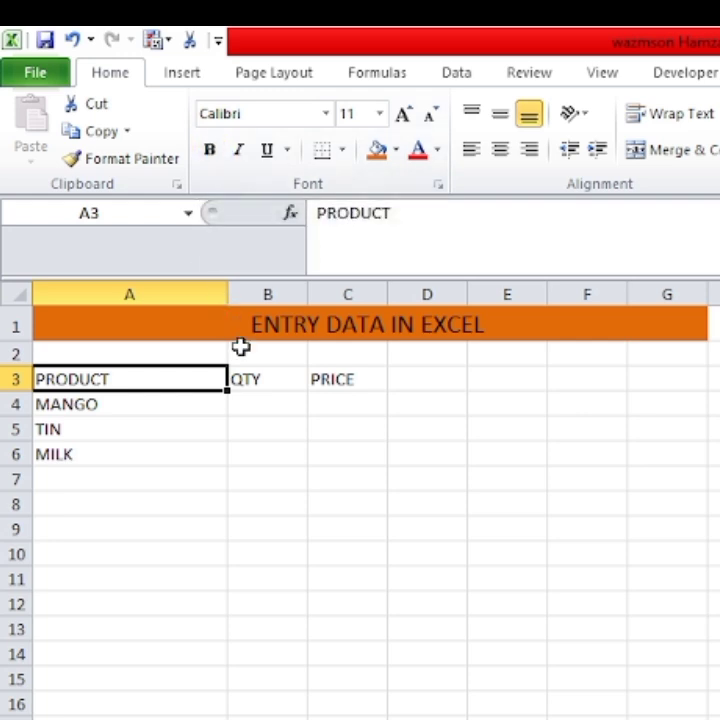
pyautogui.click(212, 153)
pyautogui.click(123, 427)
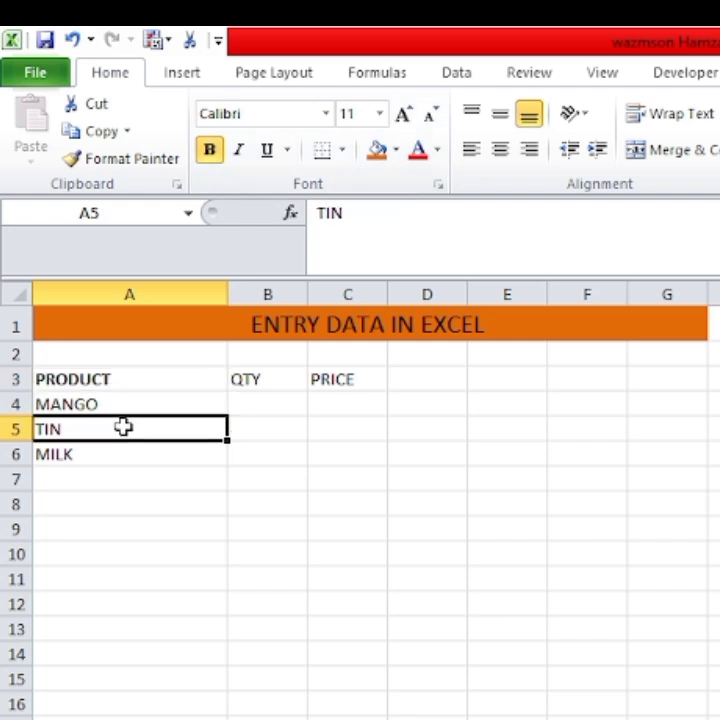
# Make the QTY heading in B3 and the PRICE heading in C3 bold
pyautogui.click(122, 380)
pyautogui.click(275, 379)
pyautogui.click(216, 150)
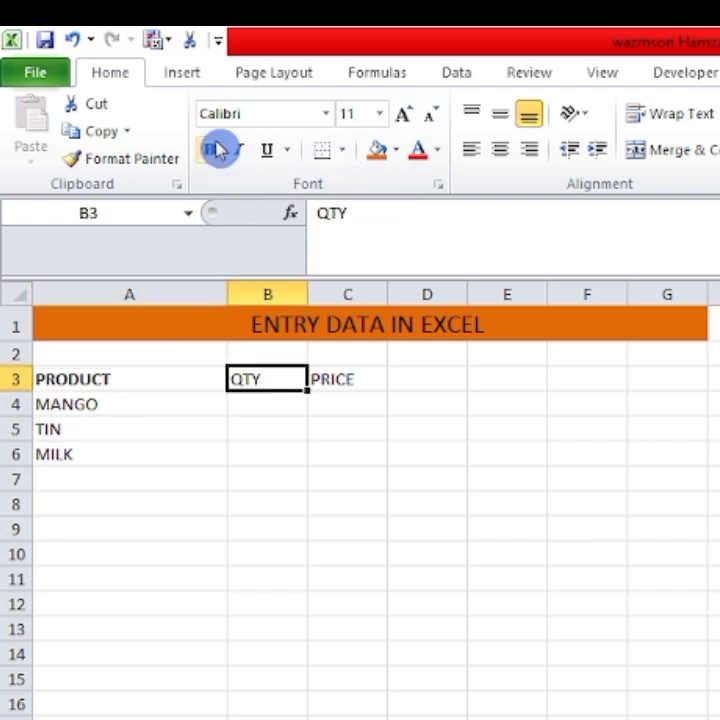
pyautogui.click(340, 380)
pyautogui.click(218, 153)
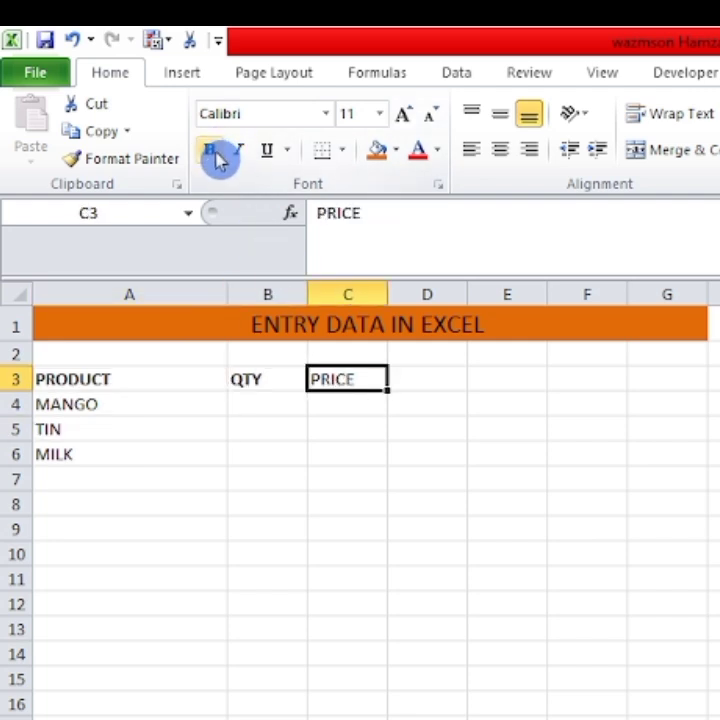
pyautogui.click(379, 532)
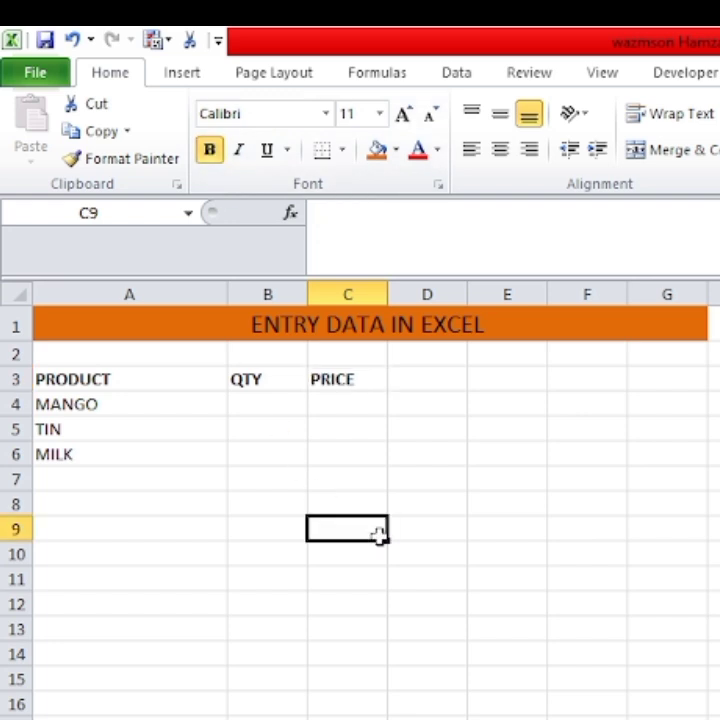
# Make the sheet title ENTRY DATA IN EXCEL in row 1 bold
pyautogui.click(325, 336)
pyautogui.click(210, 150)
pyautogui.click(438, 488)
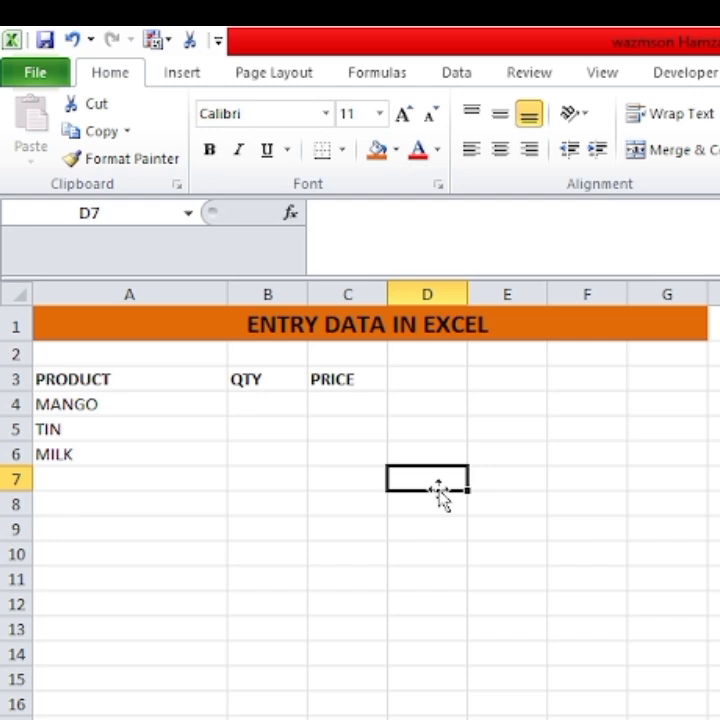
# Italicize the PRODUCT heading in A3 and the QTY heading in B3
pyautogui.click(112, 379)
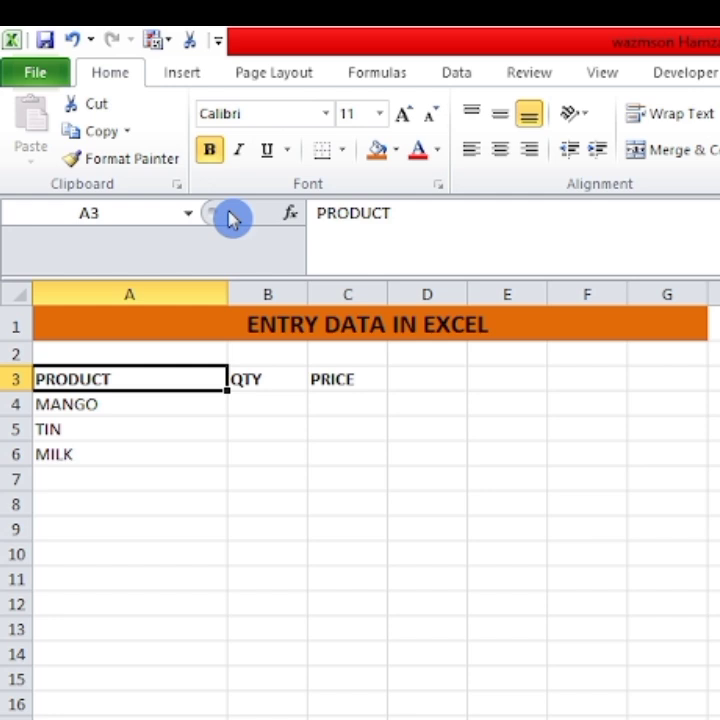
pyautogui.click(238, 150)
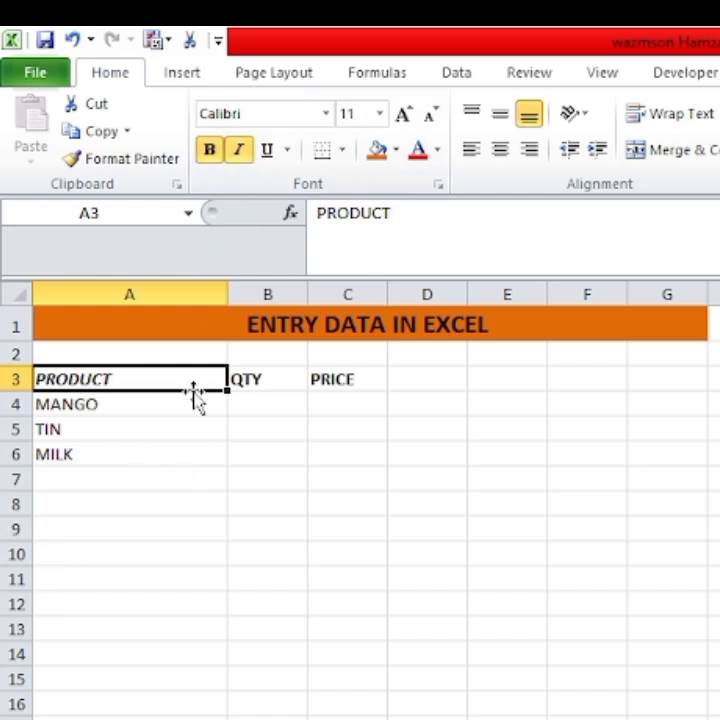
pyautogui.click(276, 379)
pyautogui.click(238, 152)
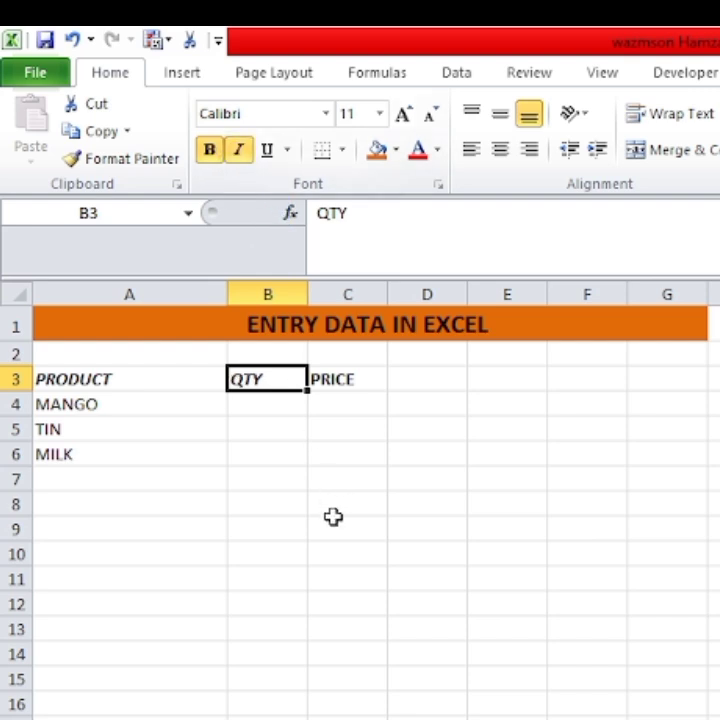
pyautogui.click(335, 526)
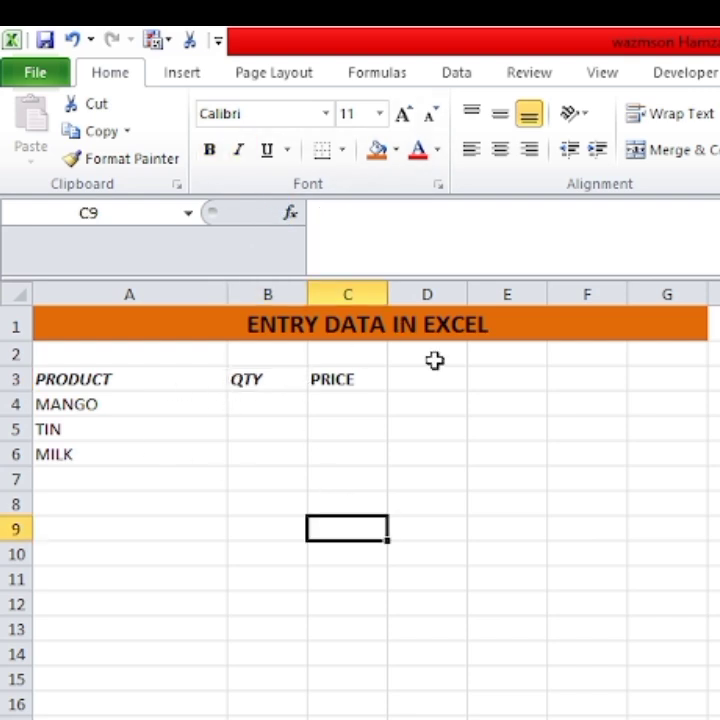
# Underline the QTY heading in B3 and change its underline style to a double underline
pyautogui.click(250, 383)
pyautogui.click(259, 155)
pyautogui.click(456, 520)
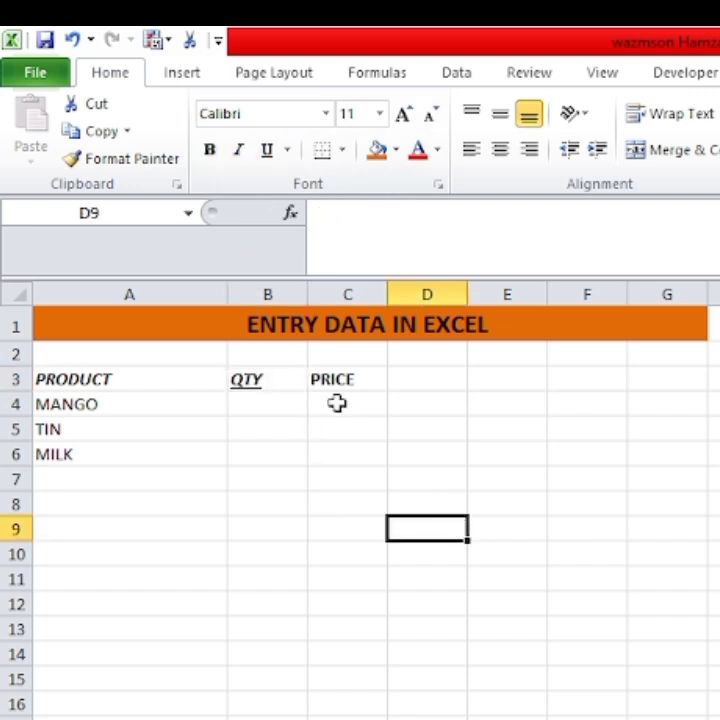
pyautogui.click(302, 386)
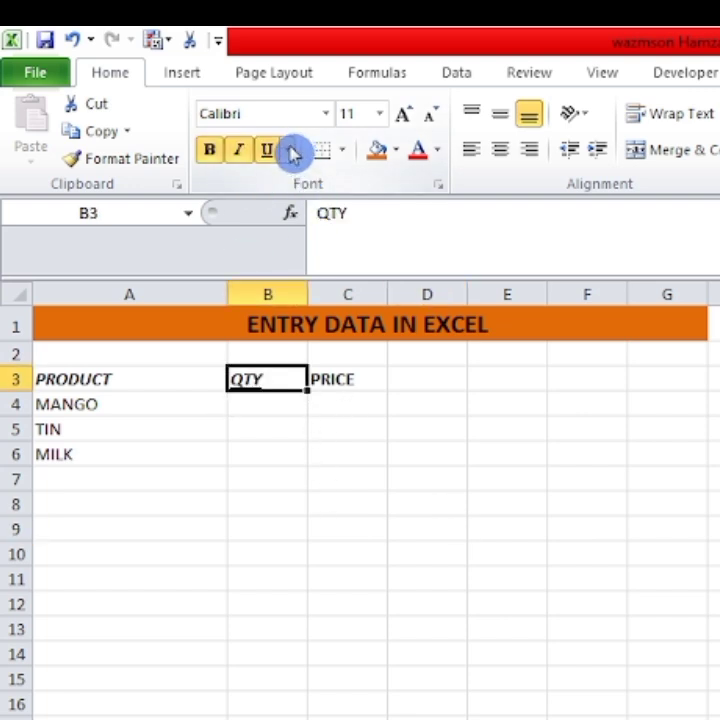
pyautogui.click(290, 151)
pyautogui.click(350, 209)
pyautogui.click(325, 482)
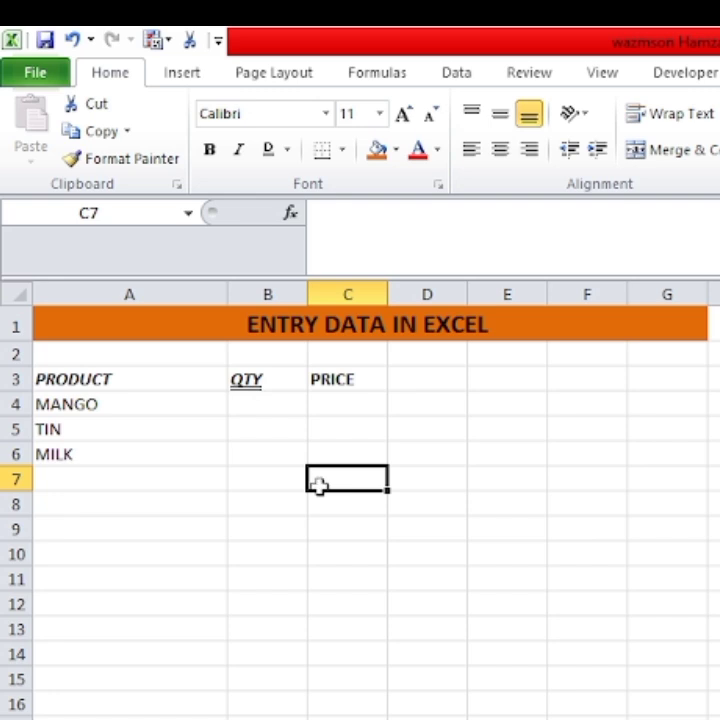
# Fill the PRODUCT heading cell A3 with the standard light blue colour
pyautogui.click(110, 375)
pyautogui.click(393, 149)
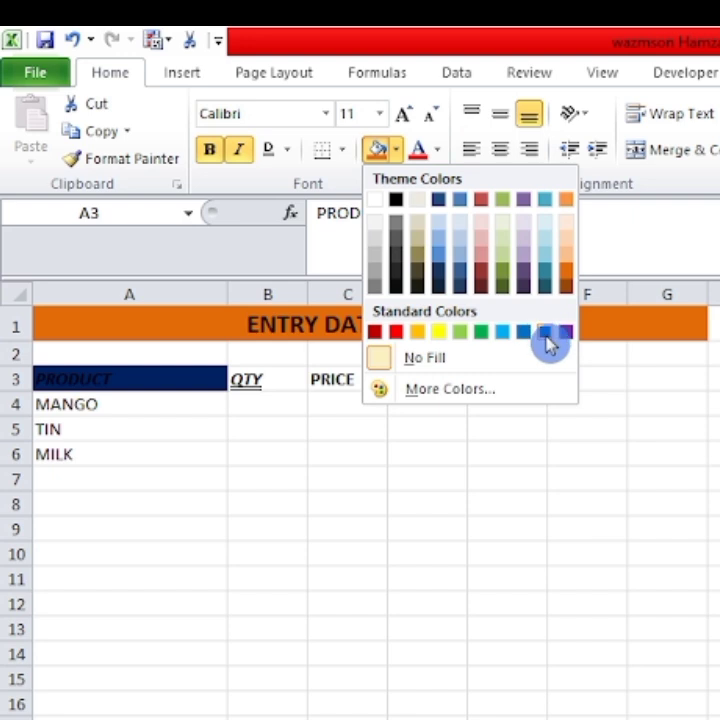
pyautogui.click(501, 334)
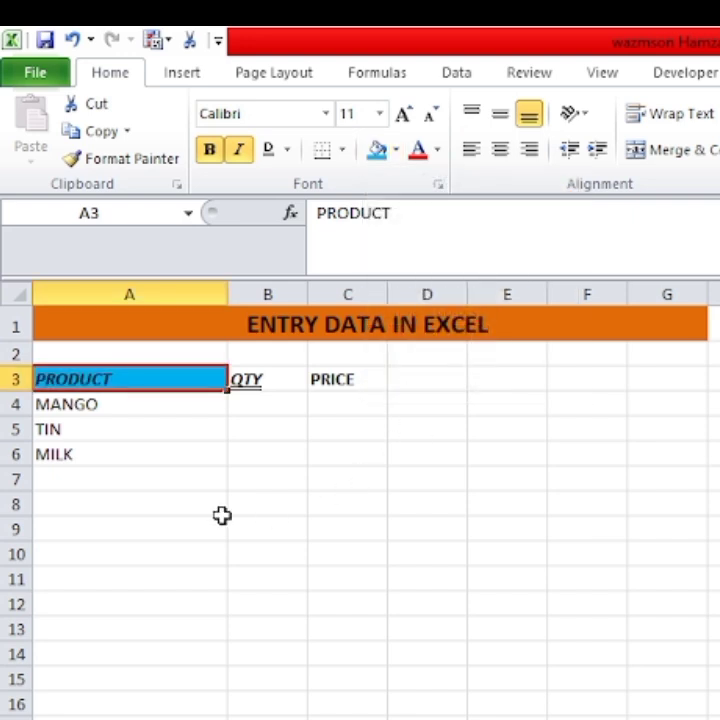
pyautogui.click(222, 515)
# Fill the QTY heading cell B3 with a dark aqua theme colour
pyautogui.click(262, 384)
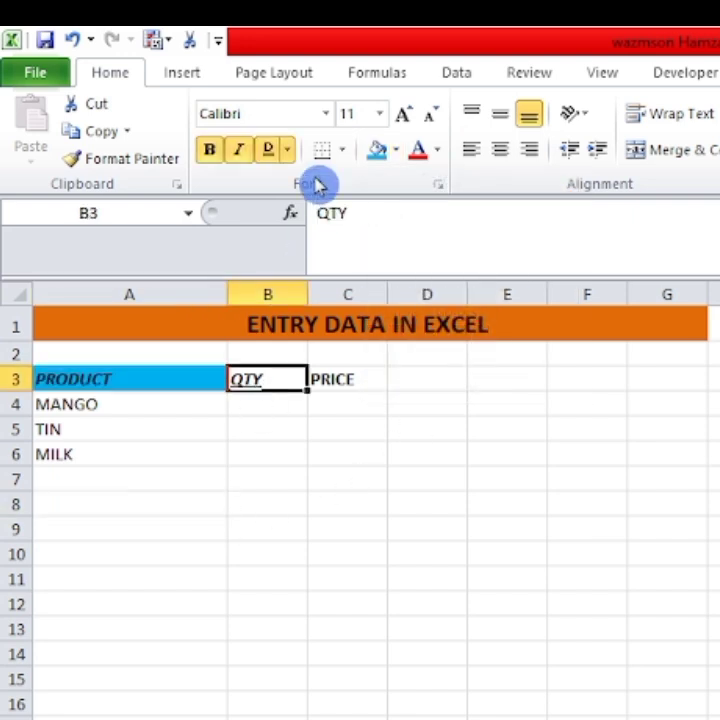
pyautogui.click(396, 151)
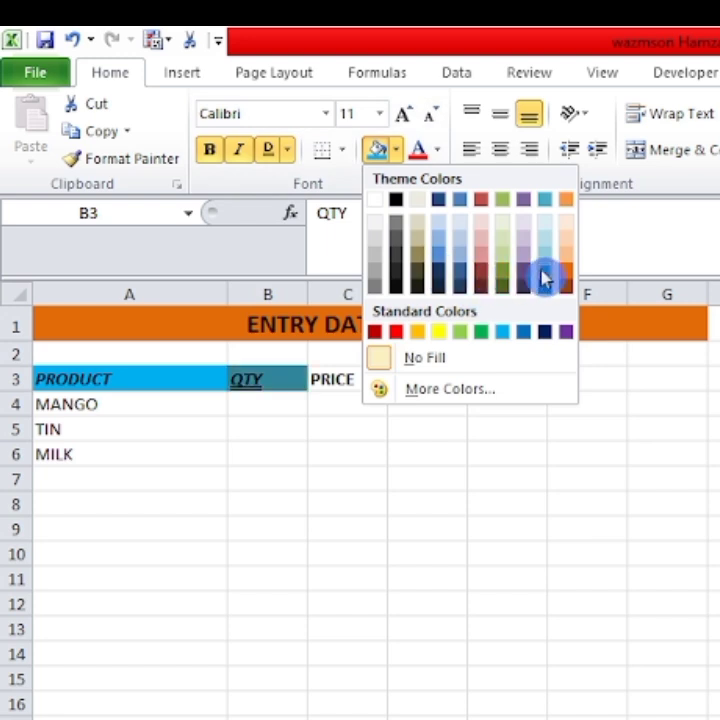
pyautogui.click(543, 272)
# Fill the PRICE heading cell C3 with the dark orange theme colour
pyautogui.click(350, 378)
pyautogui.click(397, 151)
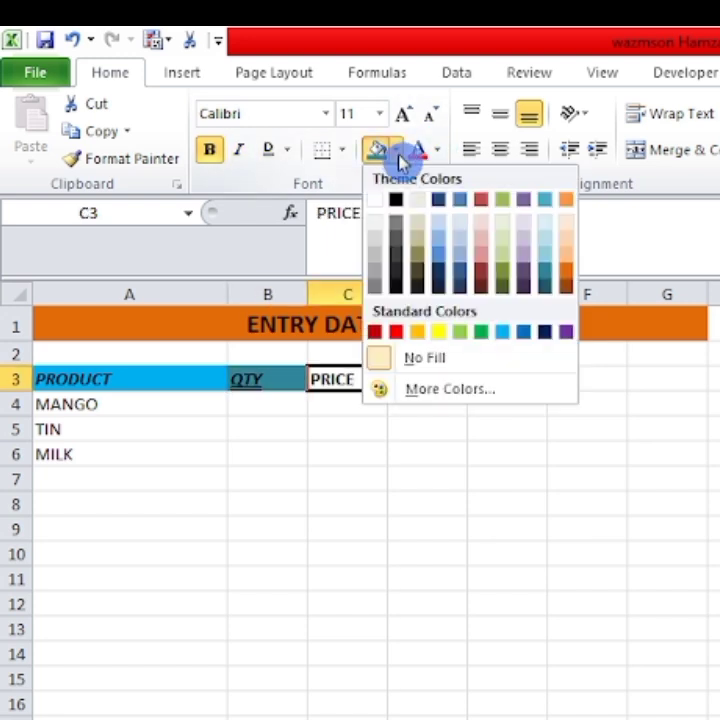
pyautogui.click(566, 276)
pyautogui.click(432, 458)
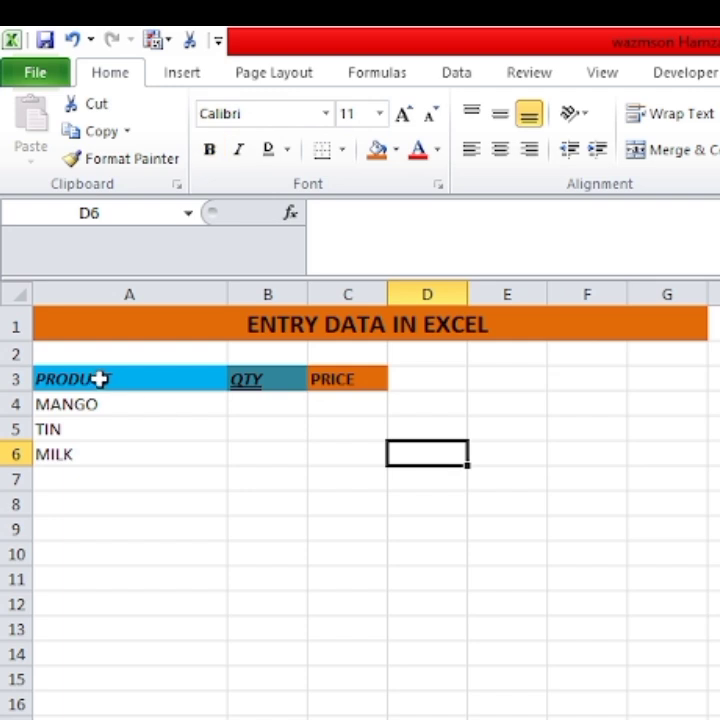
# Set the font colour of the PRODUCT heading in A3 to white
pyautogui.click(100, 379)
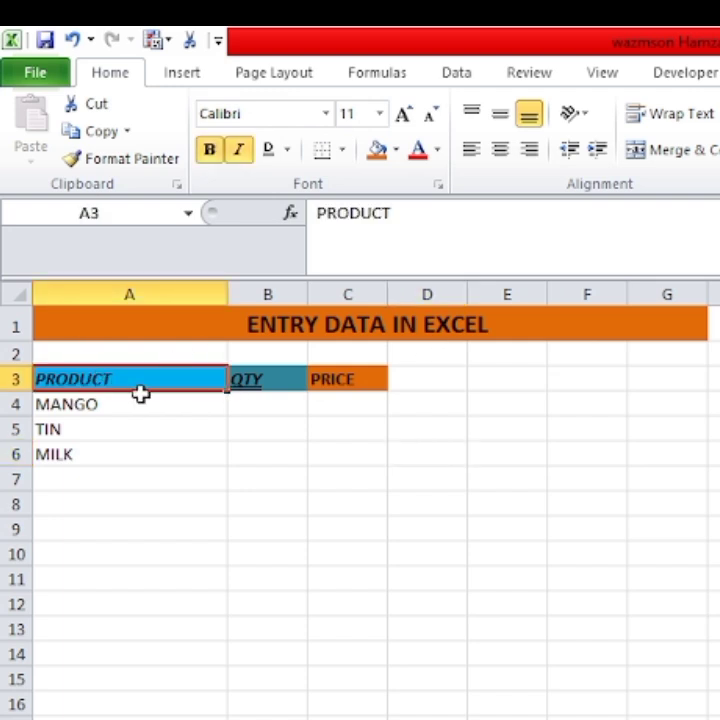
pyautogui.click(436, 152)
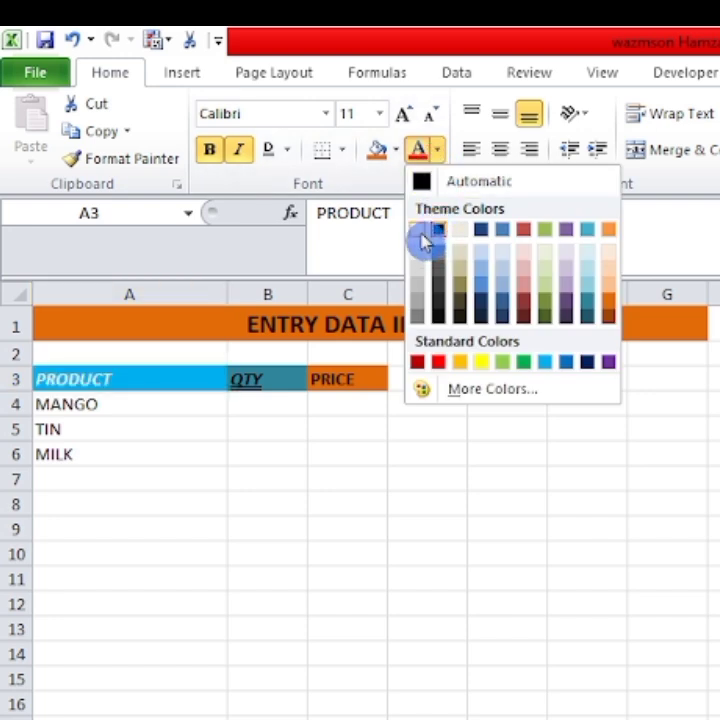
pyautogui.click(424, 242)
pyautogui.click(311, 429)
# Apply the white font colour to the QTY heading in B3 and the PRICE heading in C3
pyautogui.click(270, 381)
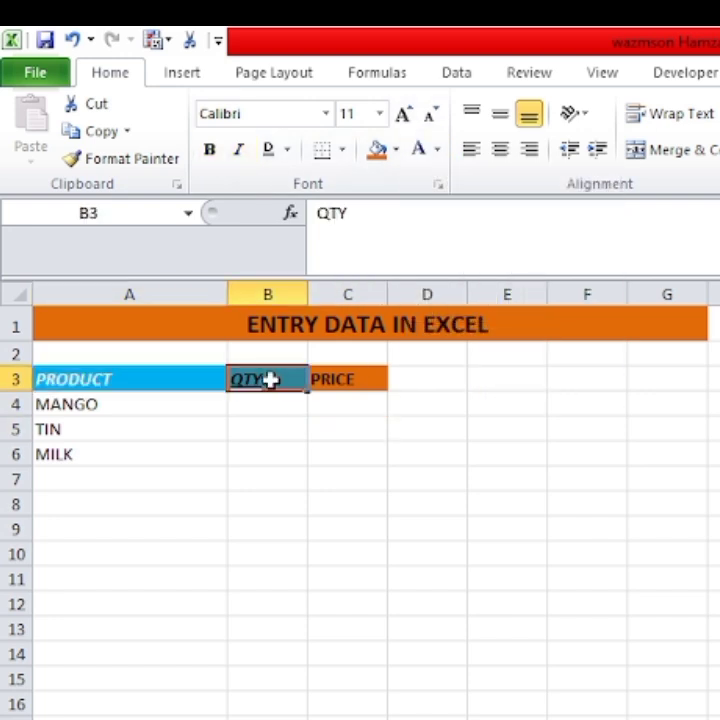
pyautogui.click(421, 161)
pyautogui.click(368, 375)
pyautogui.click(418, 153)
pyautogui.click(410, 423)
# Enlarge the PRODUCT heading in A3 stepwise to font size 36
pyautogui.click(121, 384)
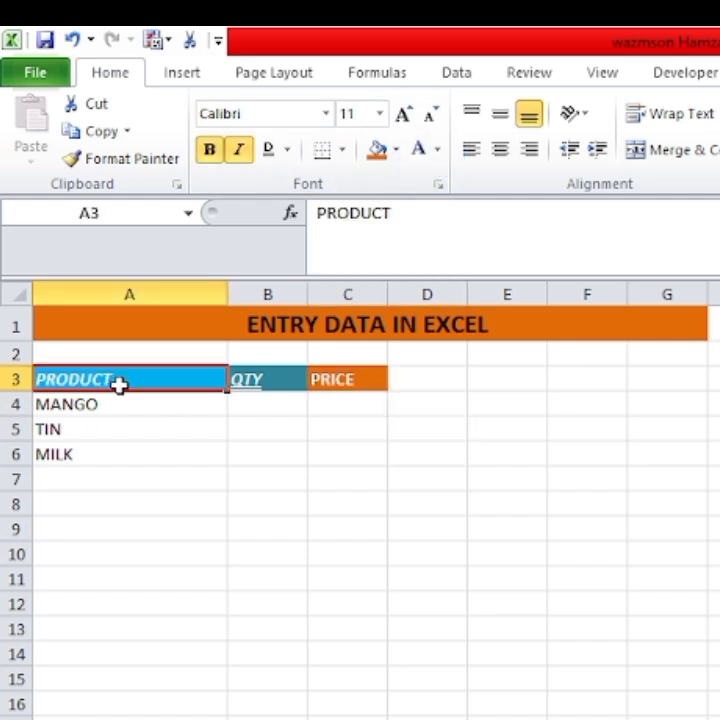
pyautogui.click(404, 115)
pyautogui.click(404, 115)
pyautogui.click(404, 115)
pyautogui.click(404, 115)
pyautogui.click(404, 115)
pyautogui.click(404, 115)
pyautogui.click(404, 115)
pyautogui.click(404, 115)
pyautogui.click(404, 115)
pyautogui.click(404, 115)
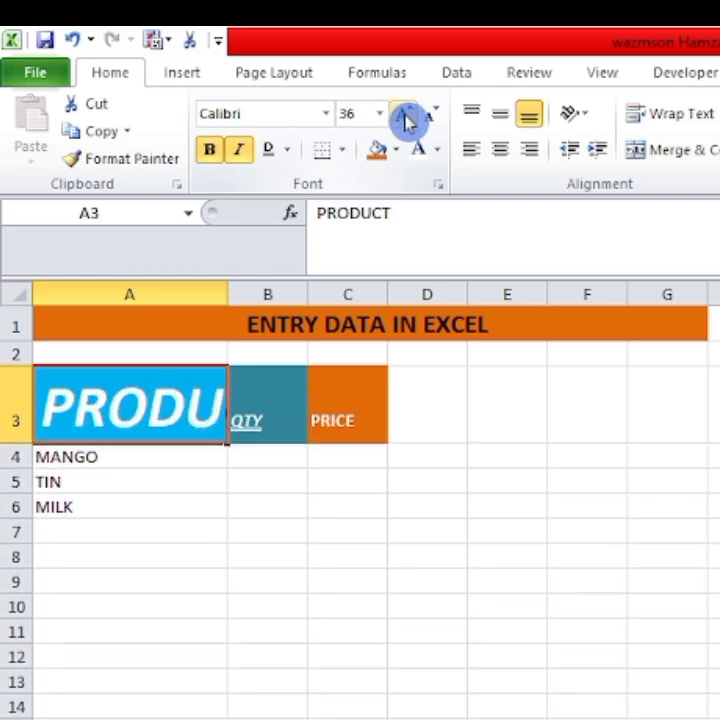
# Reduce the PRODUCT heading in A3 stepwise to font size 10
pyautogui.click(432, 120)
pyautogui.click(432, 120)
pyautogui.click(432, 120)
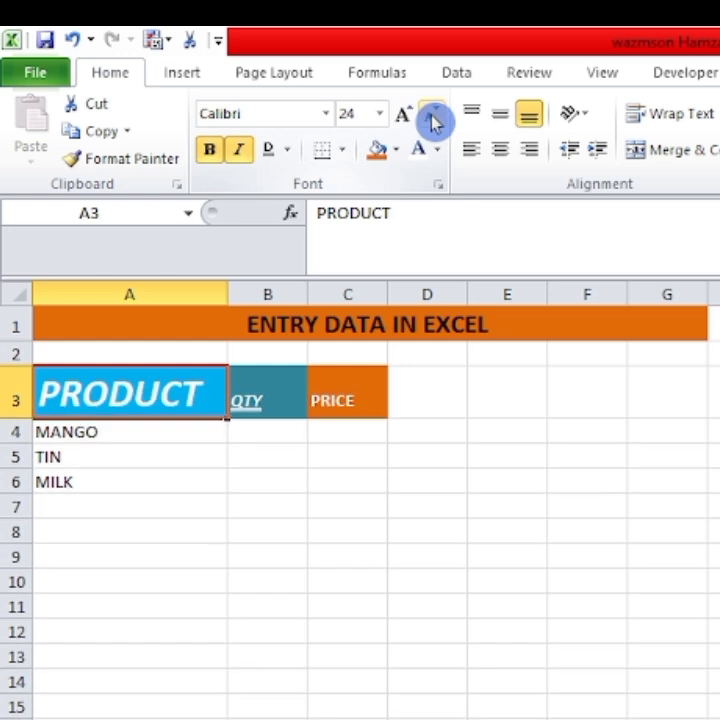
pyautogui.click(432, 120)
pyautogui.click(432, 120)
pyautogui.click(432, 120)
pyautogui.click(432, 120)
pyautogui.click(432, 120)
pyautogui.click(432, 120)
pyautogui.click(432, 120)
pyautogui.click(432, 120)
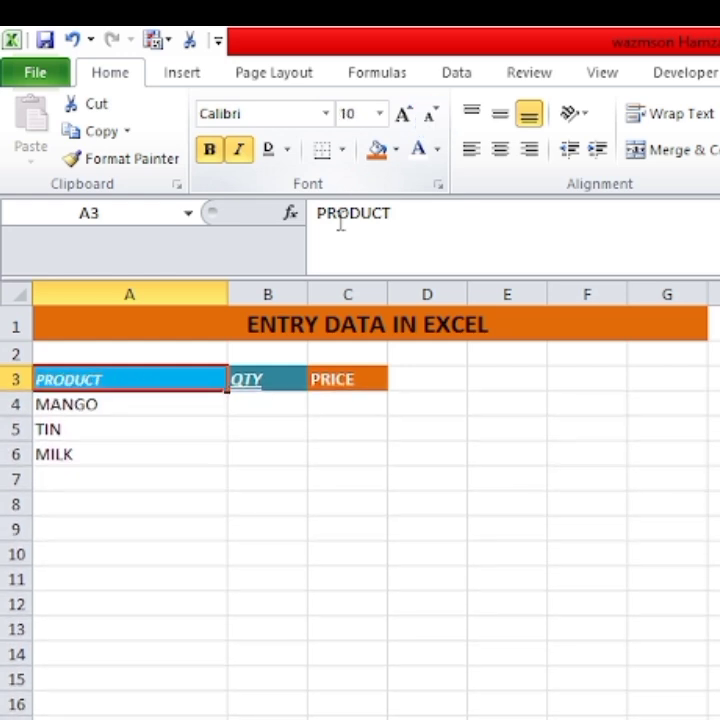
pyautogui.click(201, 479)
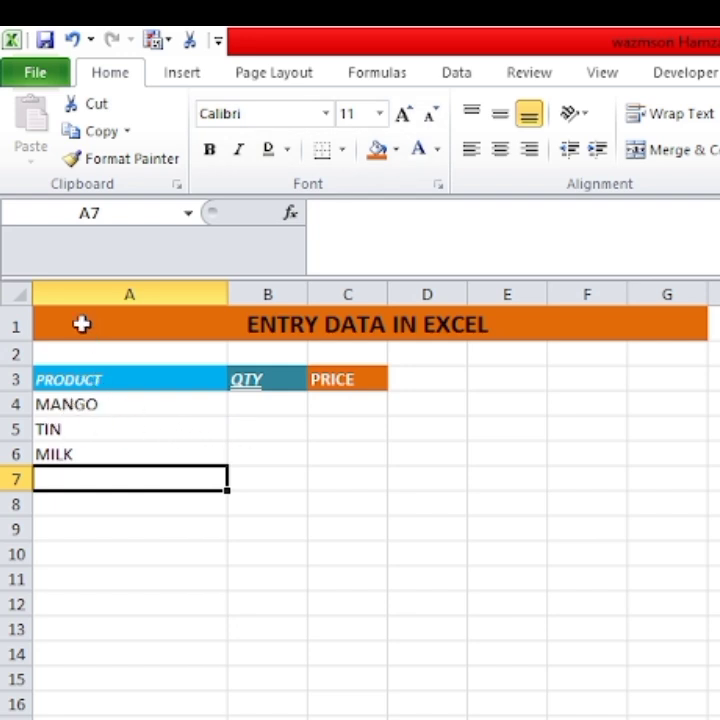
# Apply all borders to the title and heading range A1:G3
pyautogui.moveTo(78, 321); pyautogui.dragTo(321, 379)
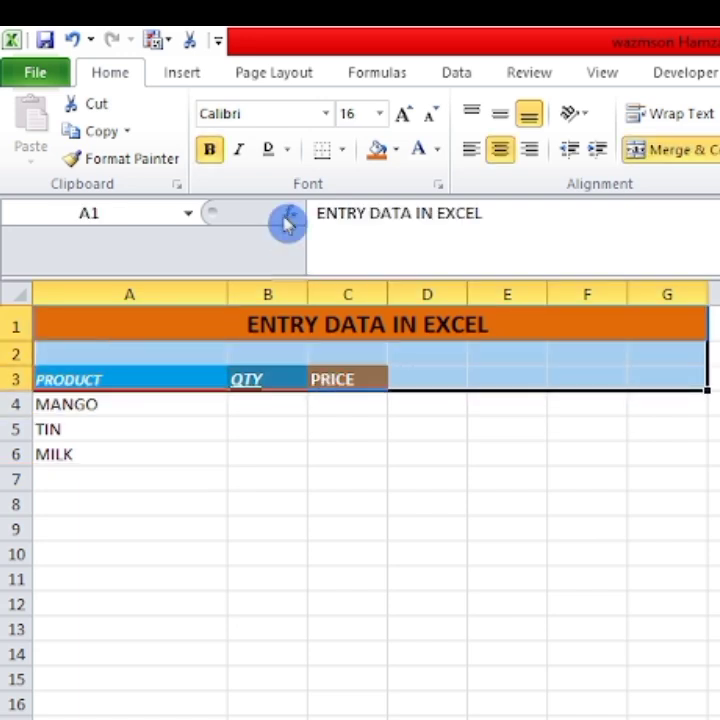
pyautogui.click(343, 152)
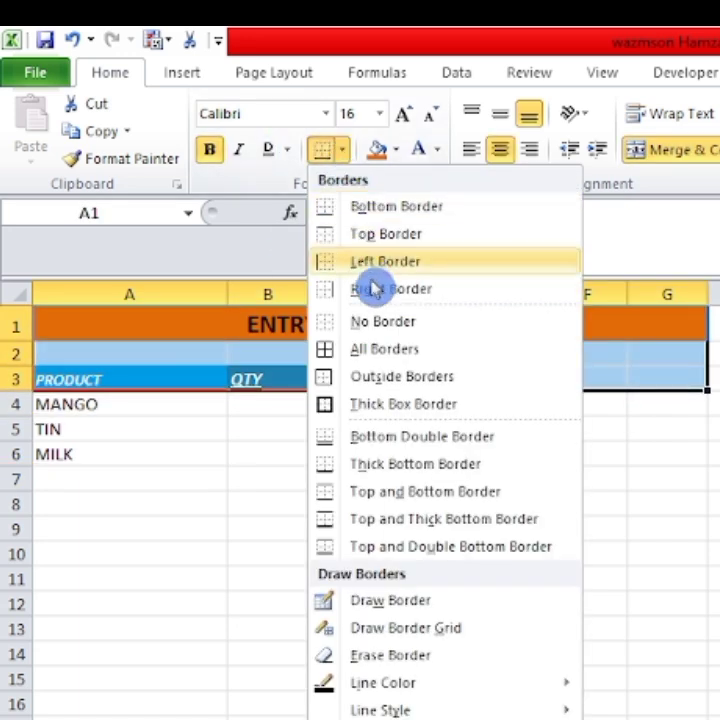
pyautogui.click(398, 353)
pyautogui.click(281, 461)
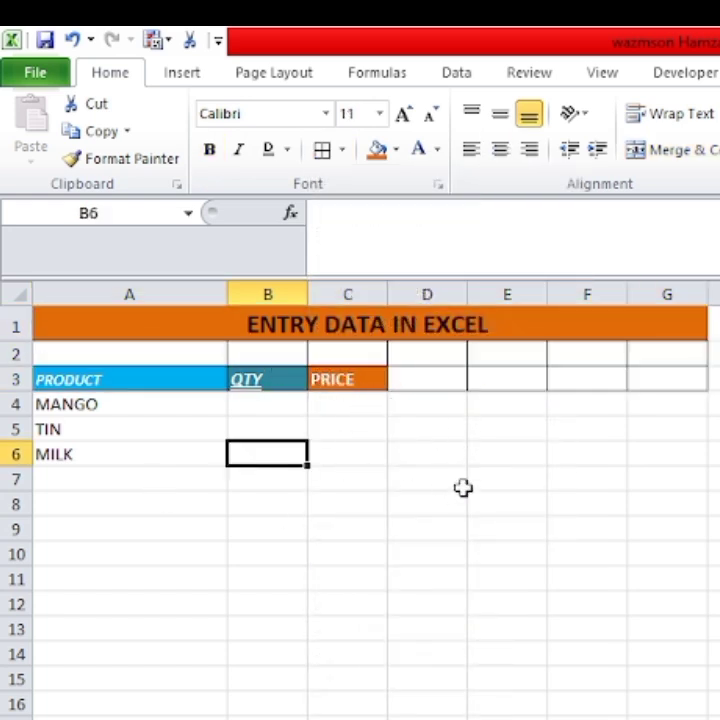
pyautogui.click(452, 383)
pyautogui.click(482, 358)
pyautogui.click(505, 382)
pyautogui.click(462, 428)
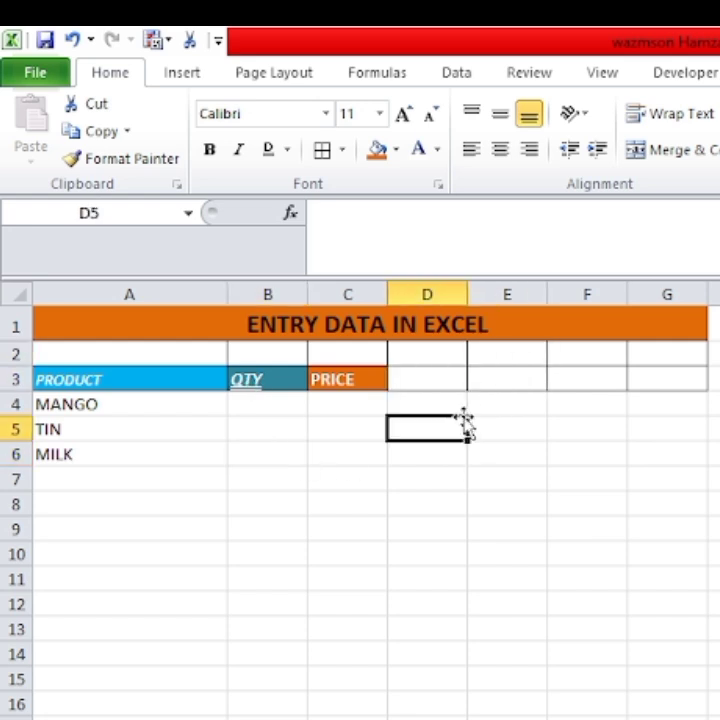
pyautogui.click(300, 525)
pyautogui.moveTo(303, 521); pyautogui.dragTo(712, 712)
pyautogui.click(712, 578)
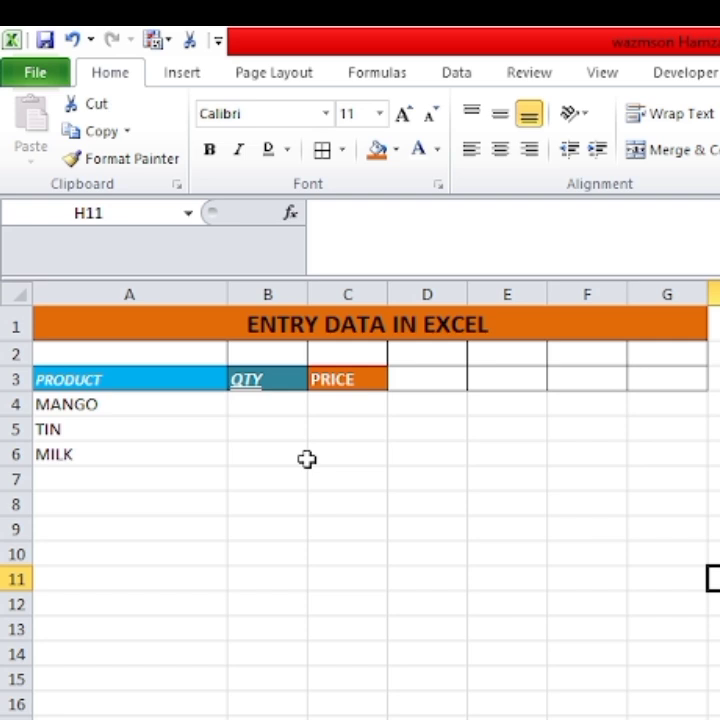
pyautogui.click(232, 423)
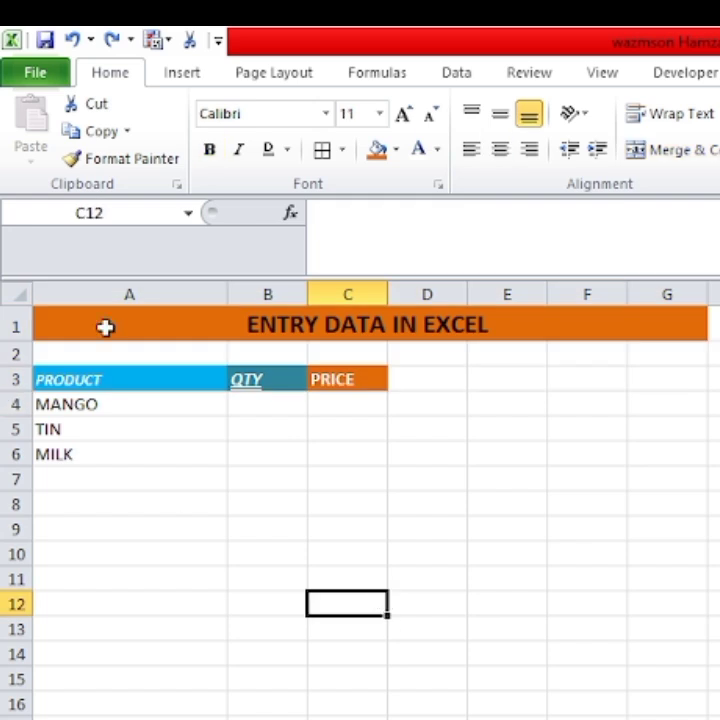
# Try centre and middle alignment on the PRODUCT heading in A3, and leave it aligned left and top
pyautogui.click(100, 375)
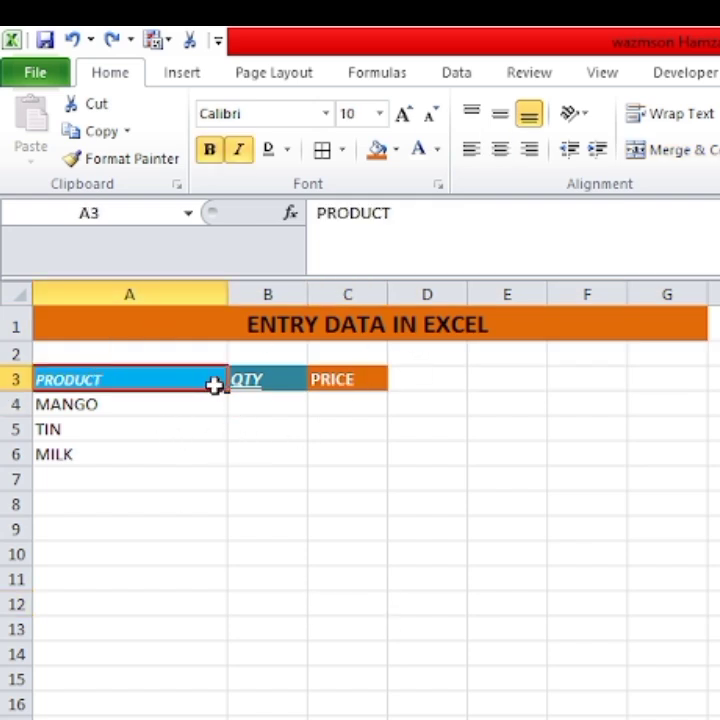
pyautogui.click(500, 148)
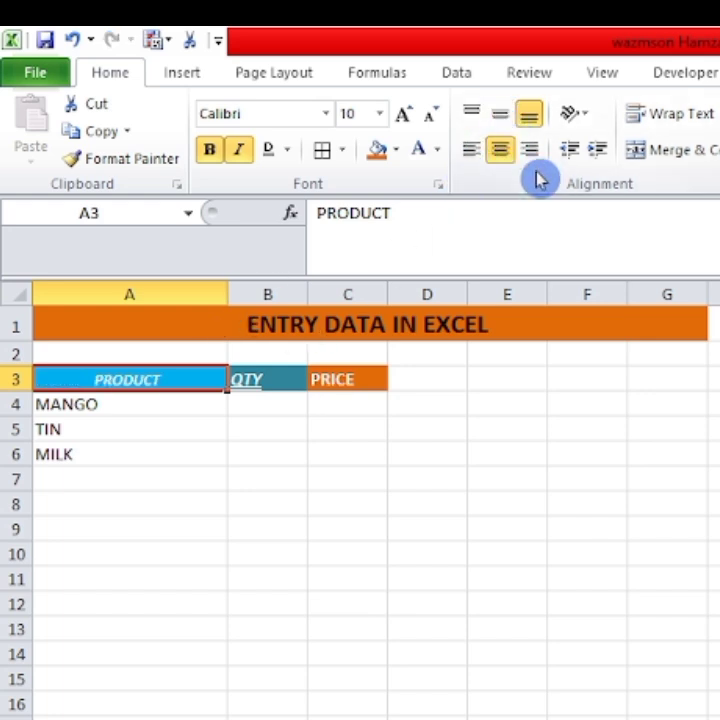
pyautogui.click(474, 114)
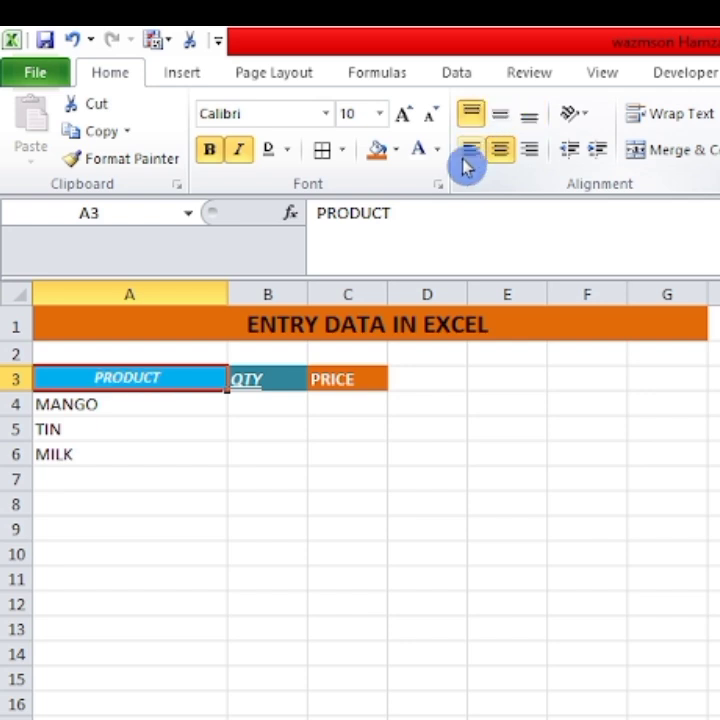
pyautogui.click(470, 150)
pyautogui.click(501, 117)
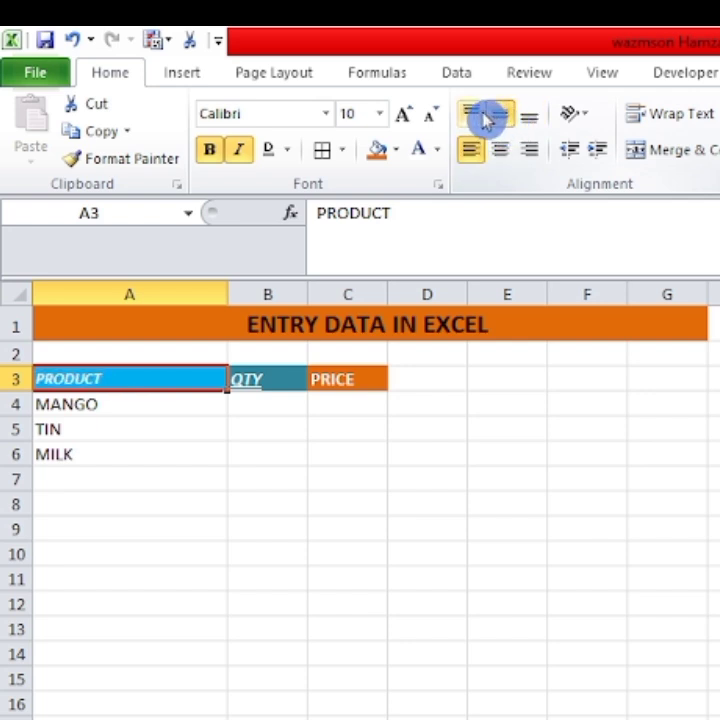
pyautogui.click(430, 453)
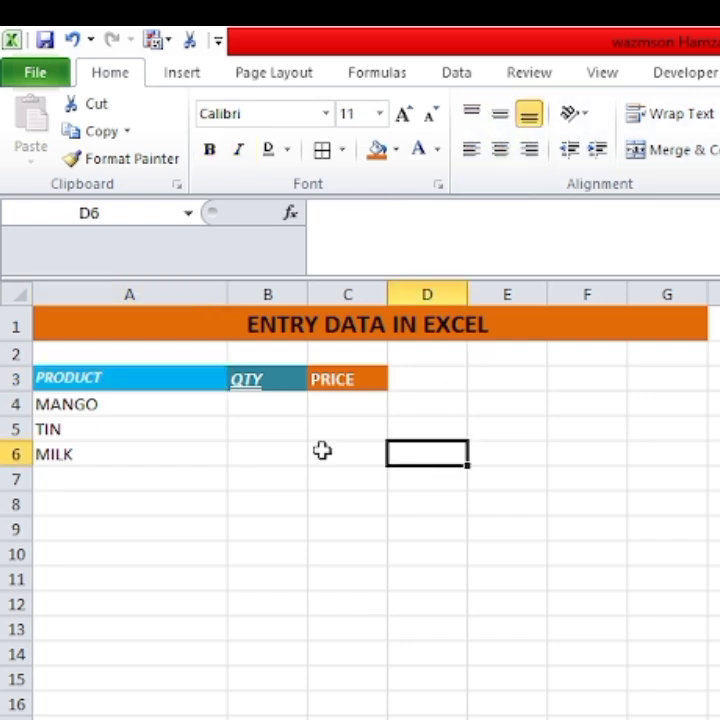
# Browse the fonts for the PRODUCT heading in A3 and apply Berlin Sans FB Demi
pyautogui.click(85, 403)
pyautogui.click(193, 360)
pyautogui.click(196, 378)
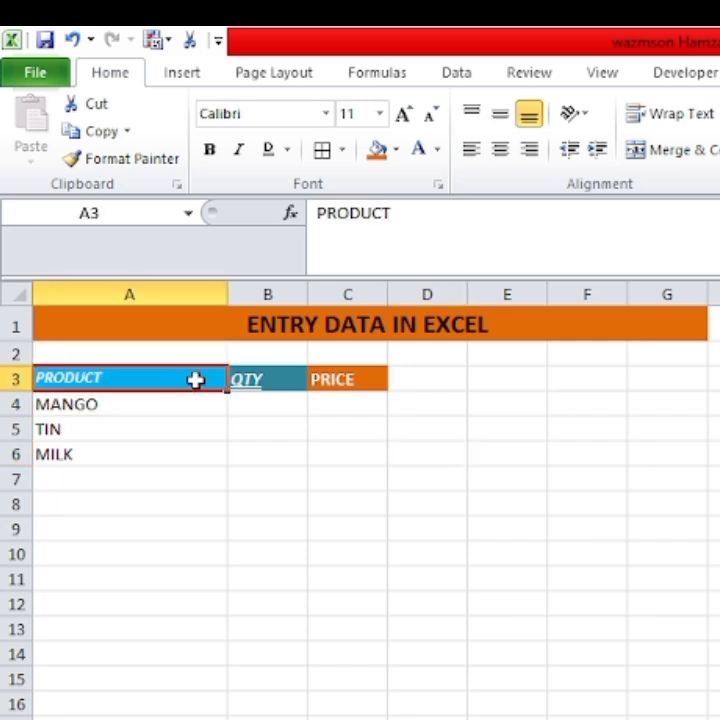
pyautogui.click(326, 114)
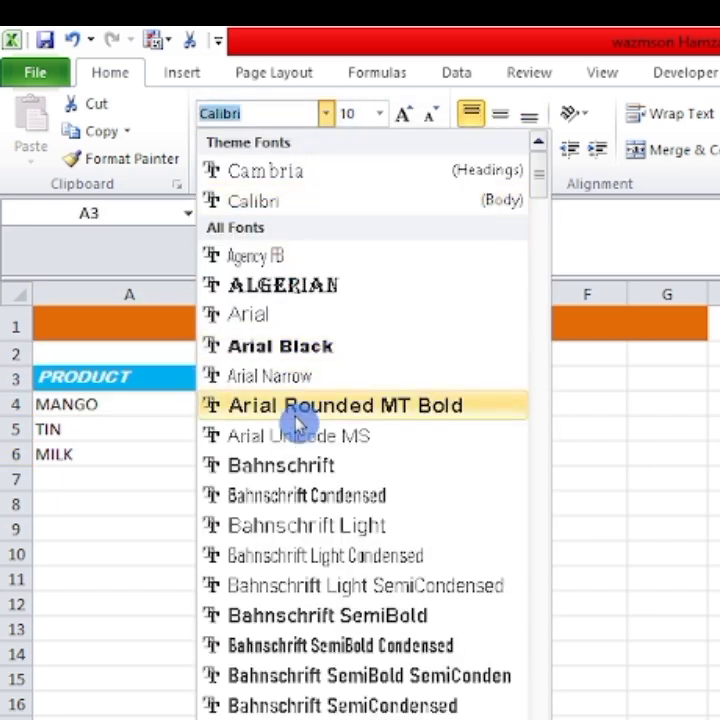
pyautogui.scroll(-15, 298, 530)
pyautogui.scroll(4, 295, 640)
pyautogui.scroll(6, 295, 640)
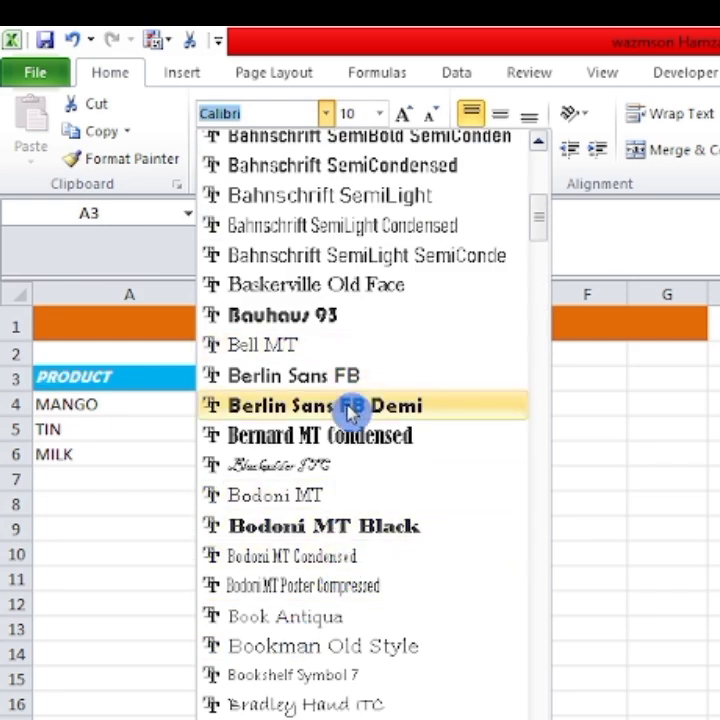
pyautogui.click(325, 405)
# Switch the font of the PRODUCT heading in A3 to Algerian
pyautogui.click(326, 114)
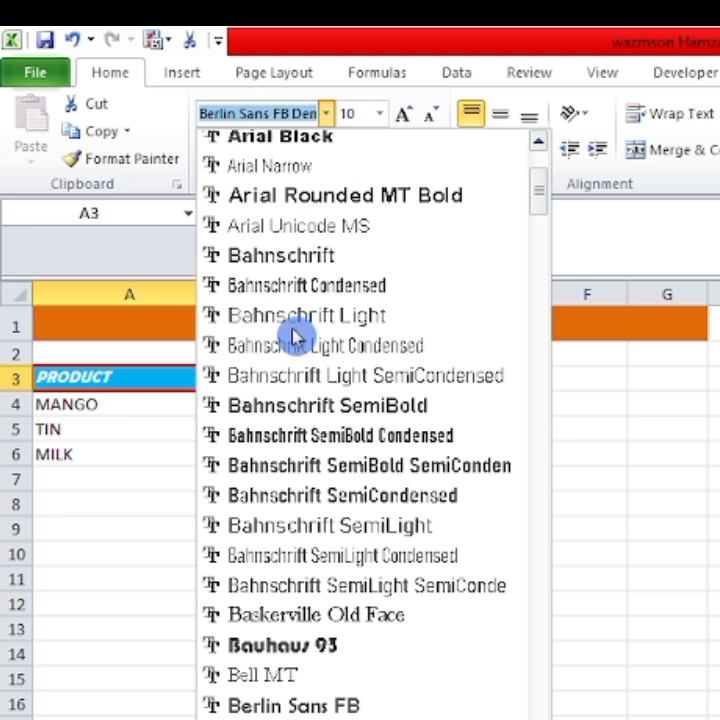
pyautogui.scroll(5, 340, 418)
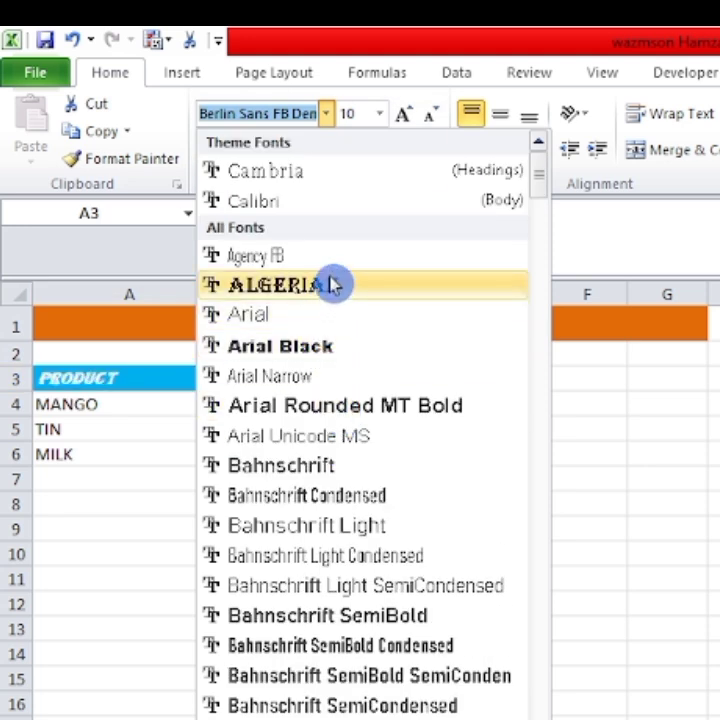
pyautogui.click(333, 286)
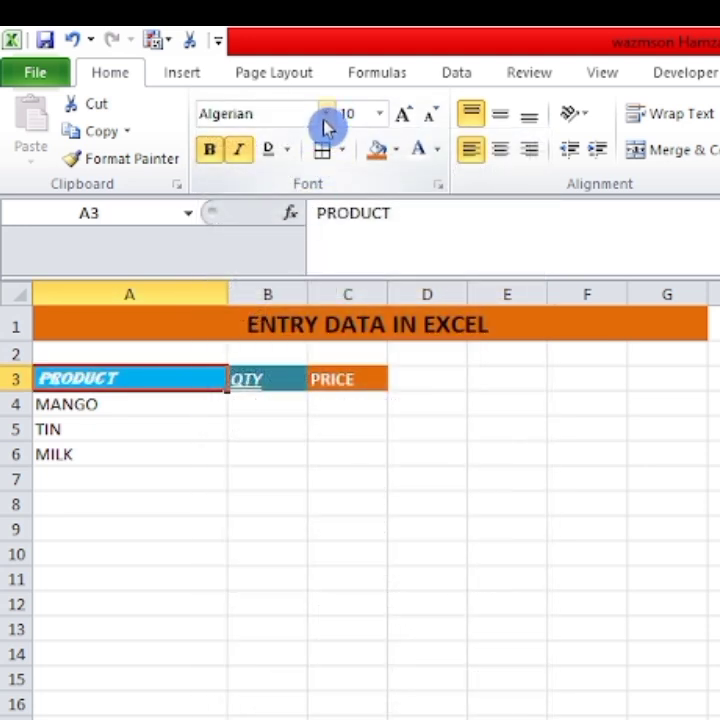
# Change the font of the PRODUCT heading in A3 to Bahnschrift Condensed and deselect the heading
pyautogui.click(326, 114)
pyautogui.click(315, 492)
pyautogui.click(583, 550)
pyautogui.press('Home')
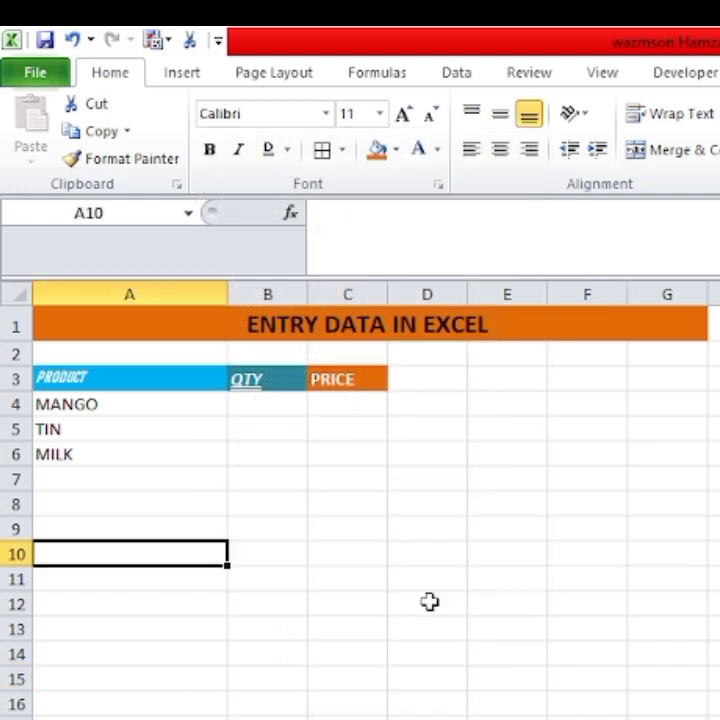